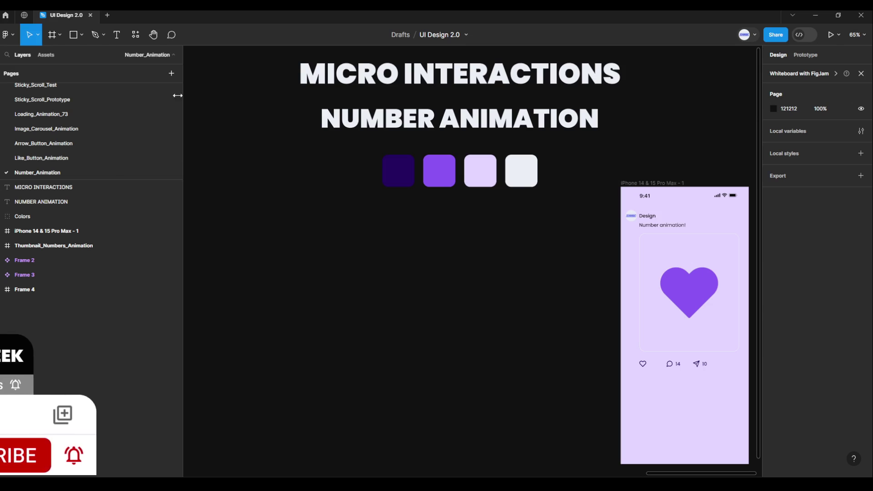
- Draw a new frame on the canvas and size it to 11 by 14
click(60, 35)
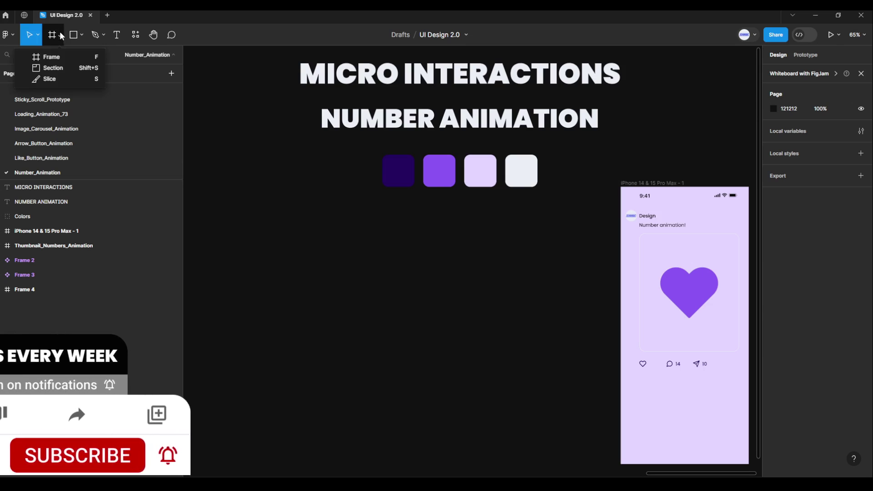
click(55, 55)
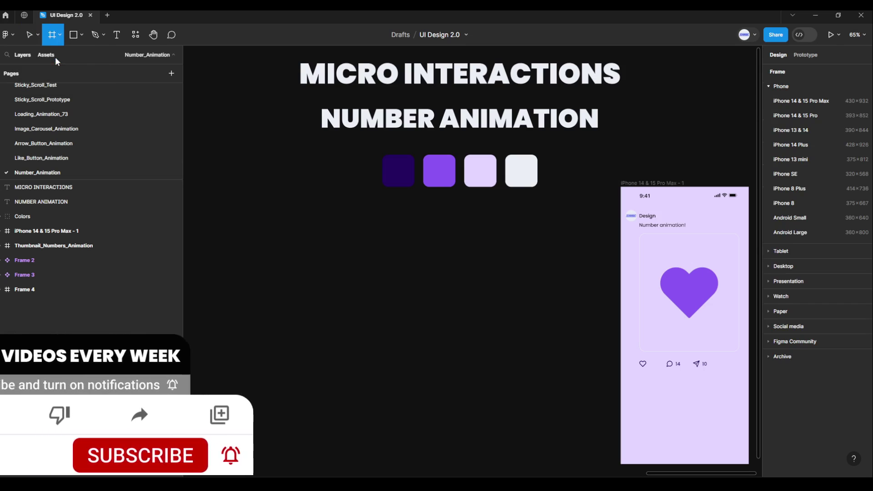
click(435, 270)
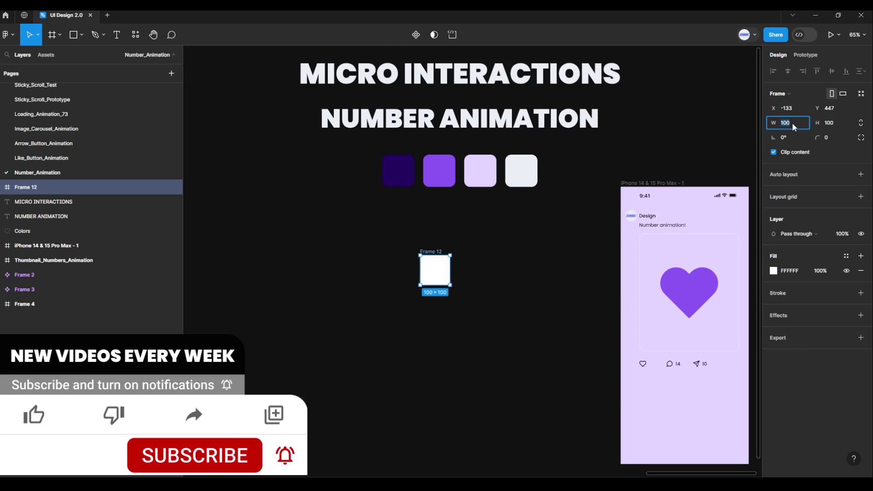
text(11)
key(Return)
text(14)
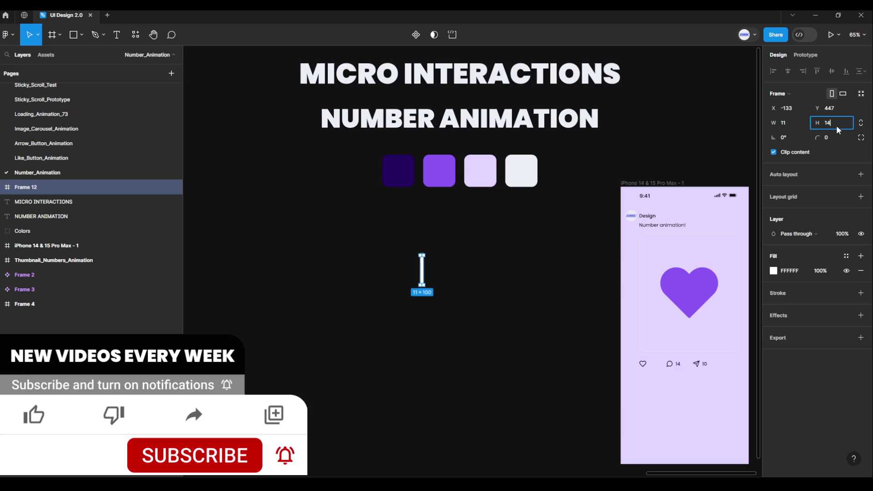
key(Return)
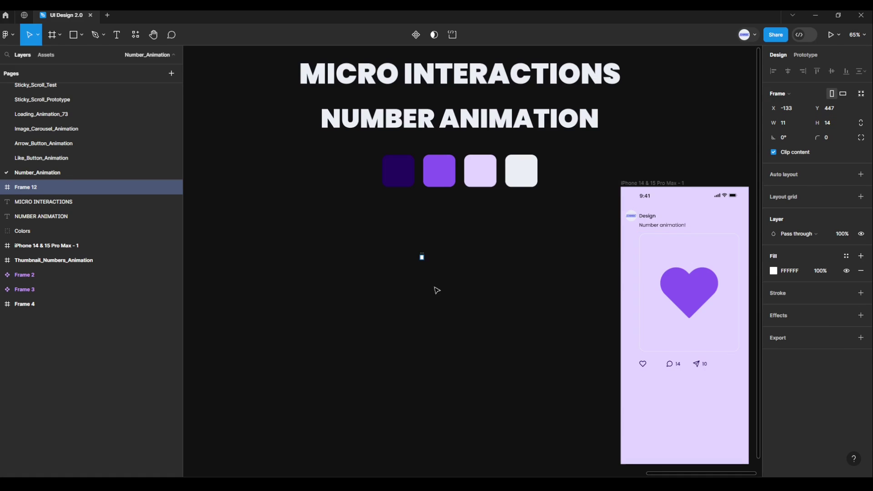
- Move the small Frame 12 up below the colour swatches
ctrl+scroll(400, 260, up, 2)
ctrl+scroll(417, 271, up, 2)
ctrl+scroll(425, 271, up, 1)
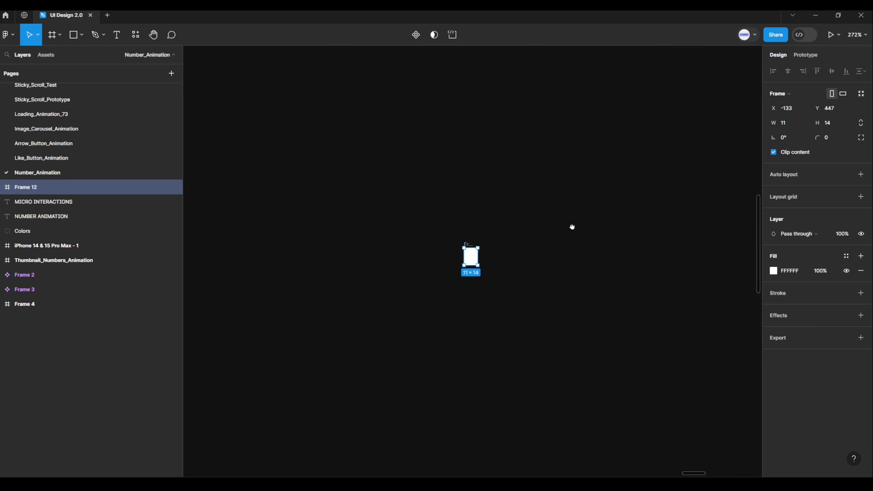
drag(572, 226, 556, 367)
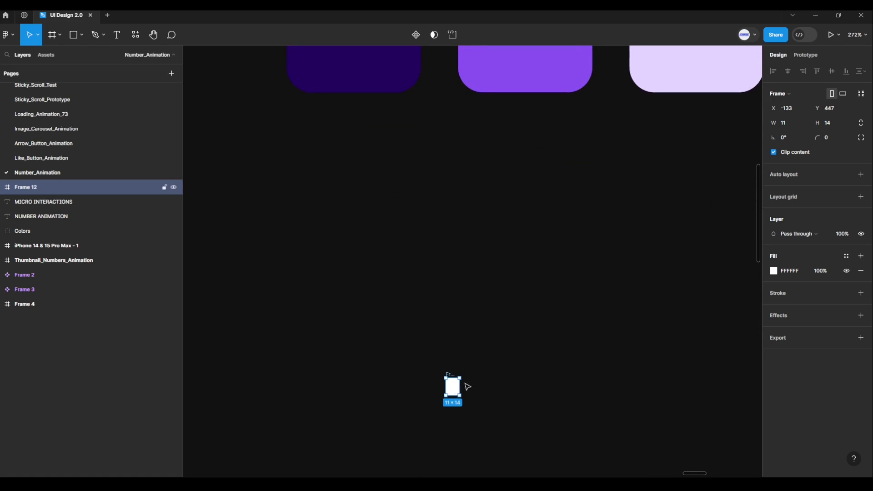
drag(455, 386, 623, 259)
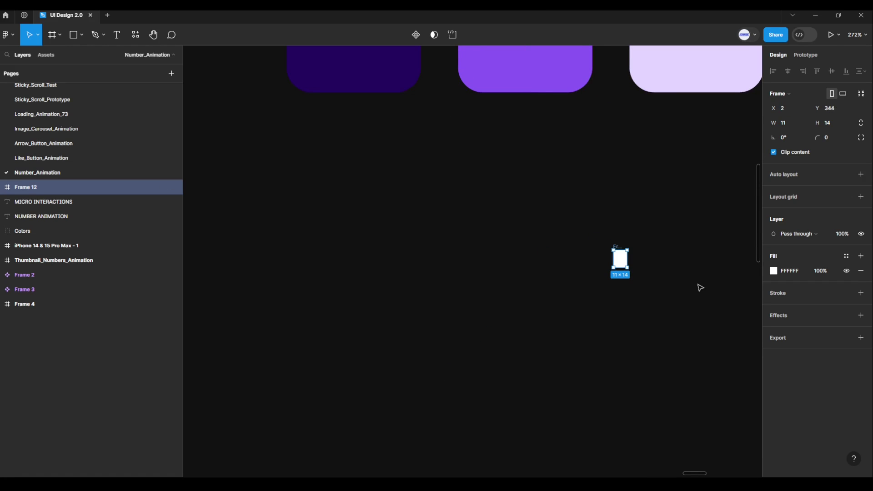
- Fill Frame 12 with lavender E3D6FF sampled from the light swatch
click(774, 271)
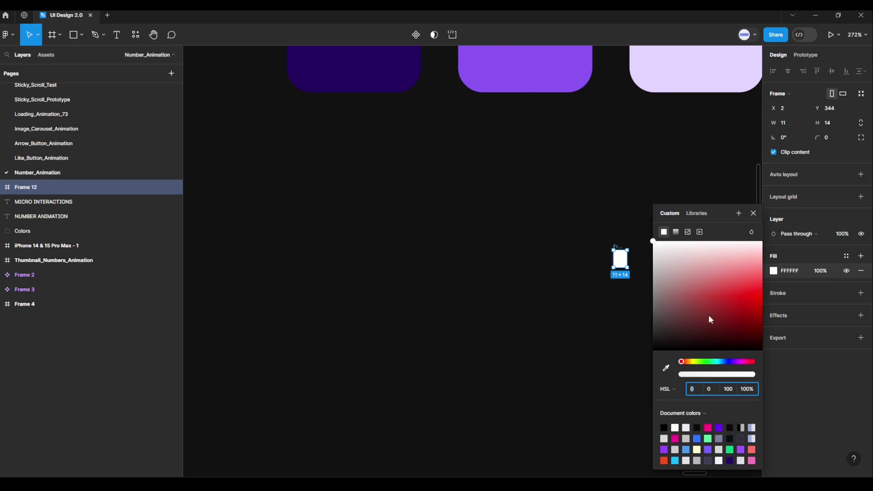
click(671, 368)
scroll(627, 241, up, 4)
scroll(627, 241, right, 3)
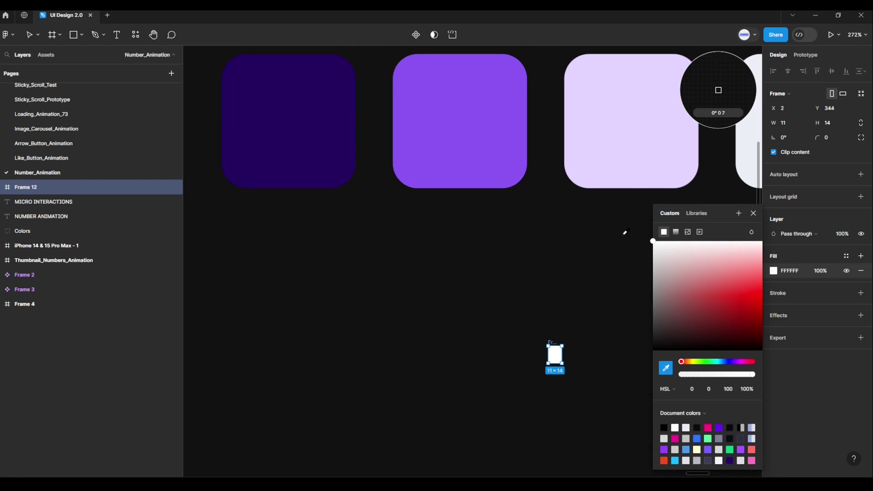
click(625, 128)
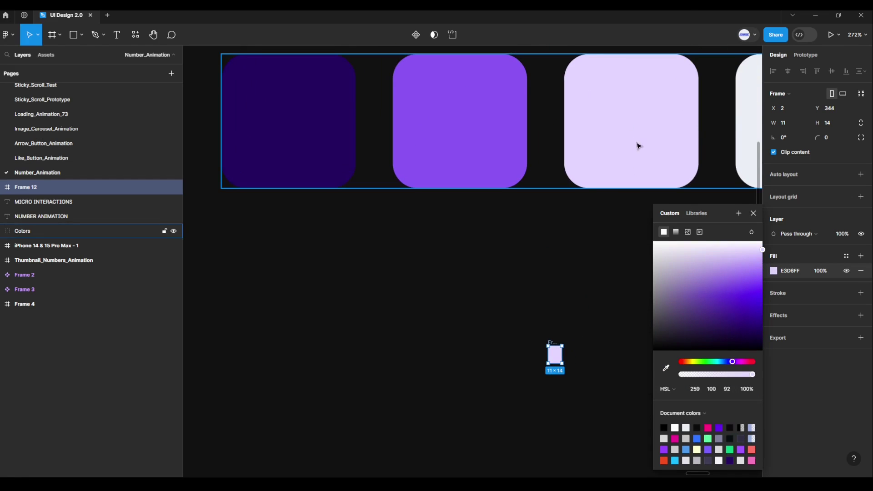
click(753, 215)
- Nudge Frame 12 slightly up and left, zoom in on it, and deselect
scroll(627, 315, down, 2)
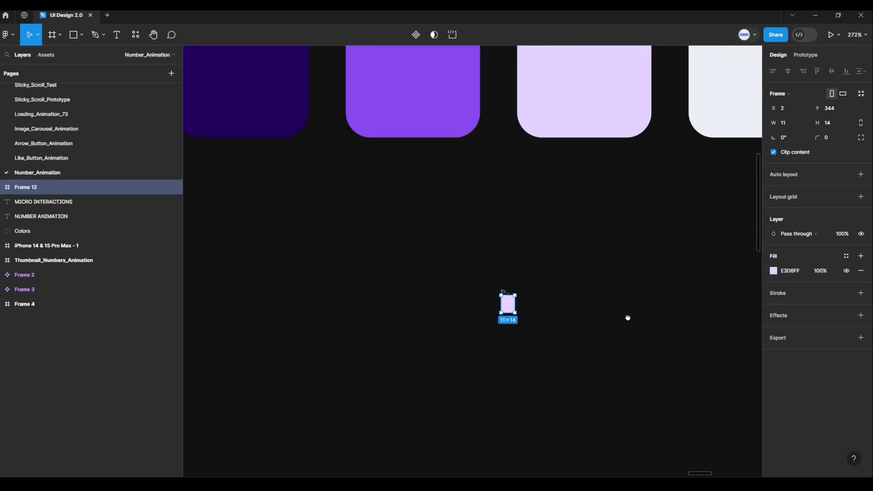
scroll(635, 317, down, 3)
scroll(625, 326, down, 3)
scroll(522, 308, up, 5)
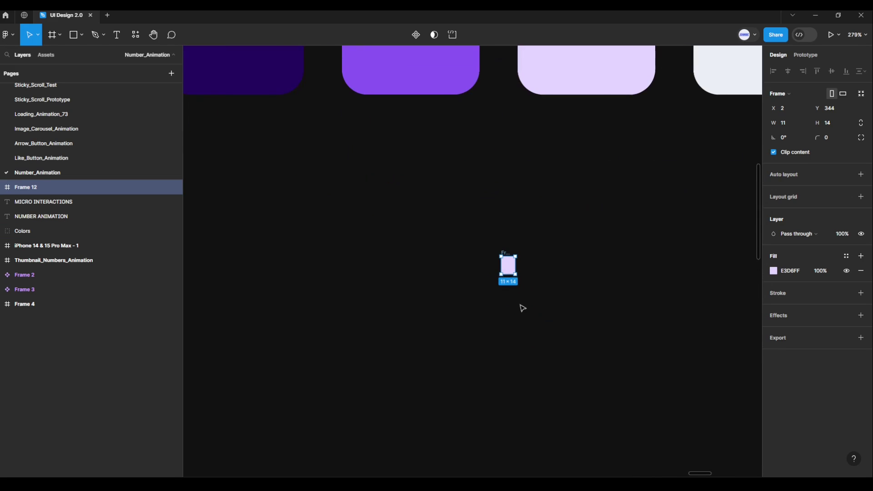
drag(510, 268, 496, 246)
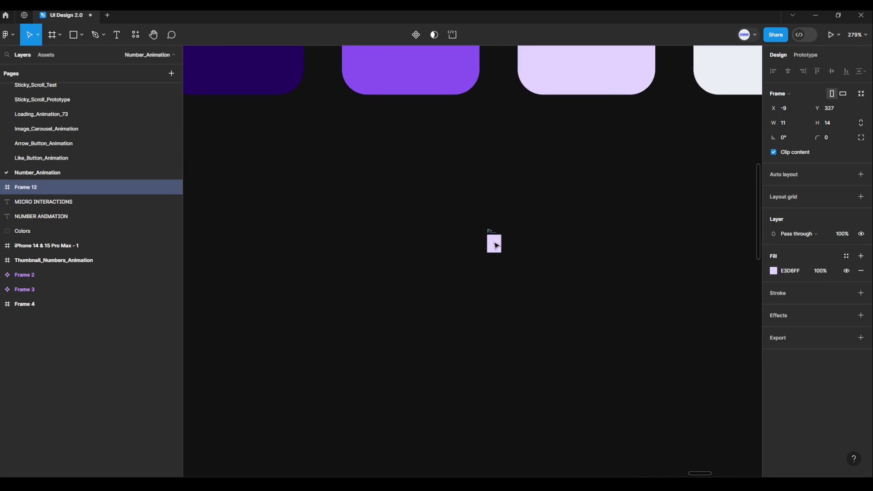
scroll(498, 245, up, 5)
scroll(590, 314, up, 3)
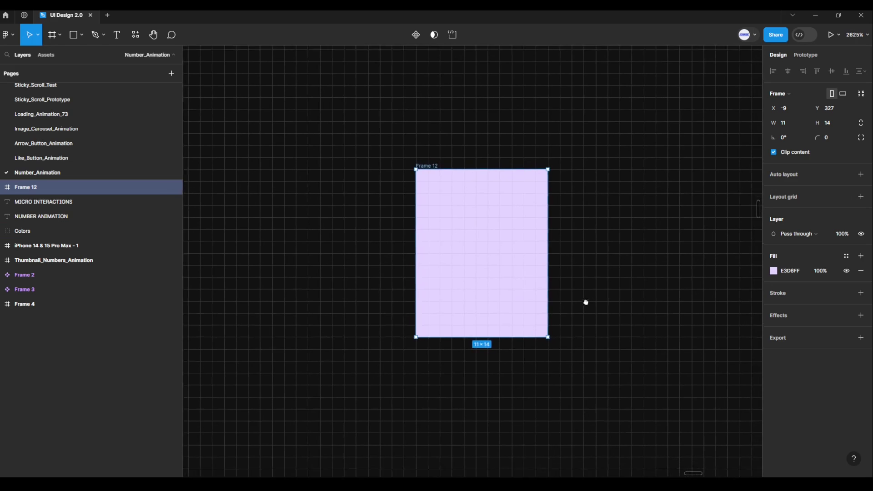
scroll(598, 284, up, 2)
scroll(600, 288, up, 1)
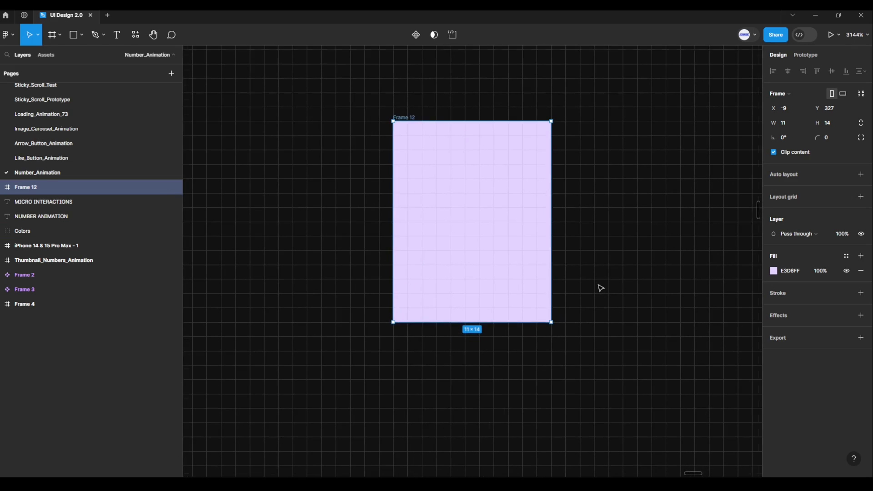
drag(611, 291, 628, 308)
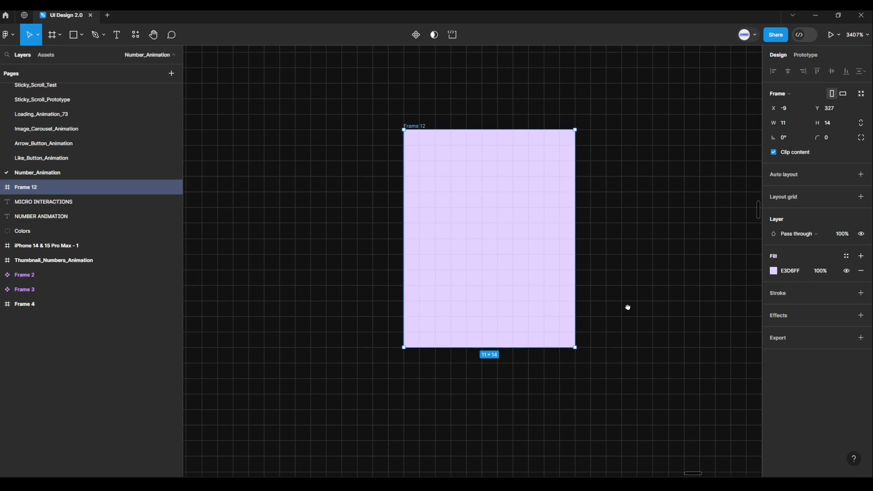
click(618, 314)
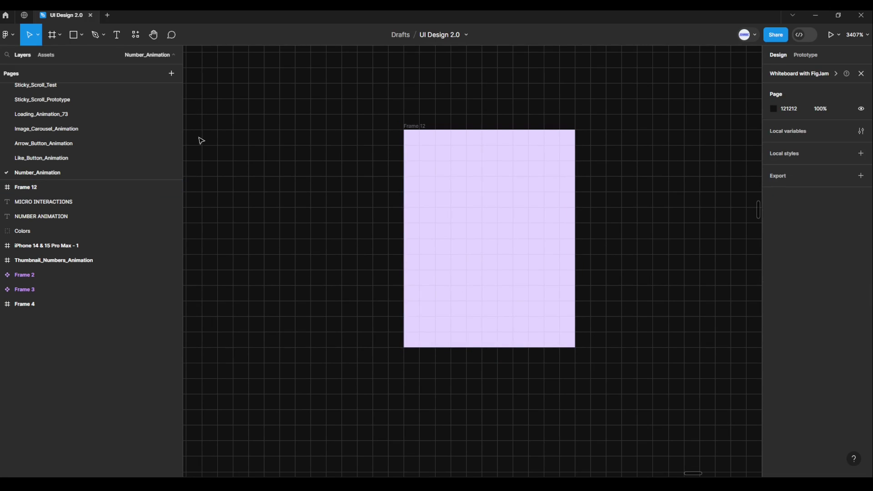
- Add a 0 text layer beside Frame 12 and raise it slightly
click(116, 35)
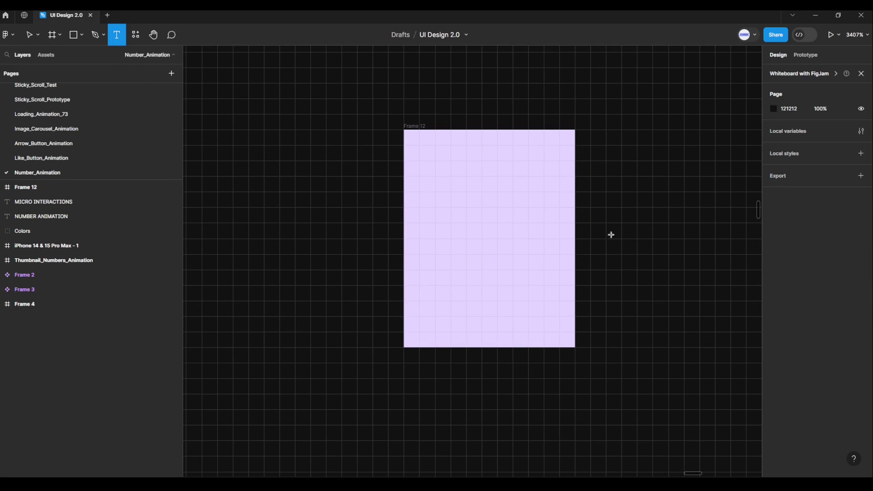
click(653, 261)
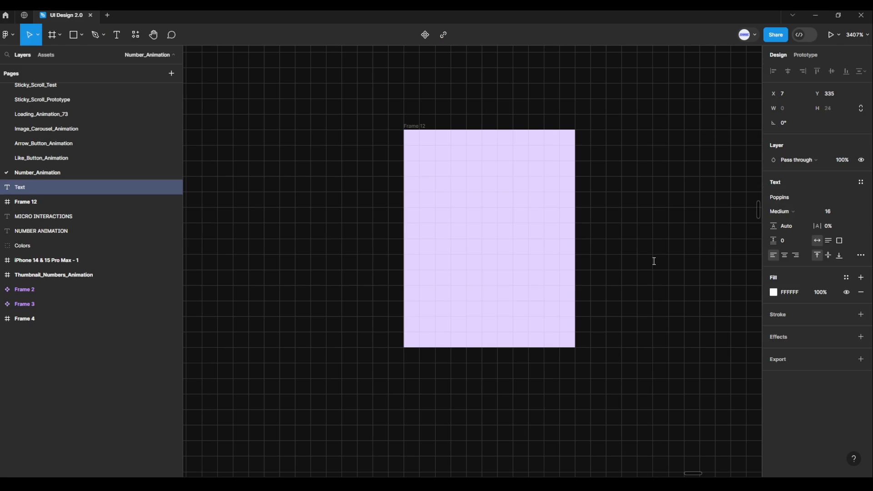
text(0)
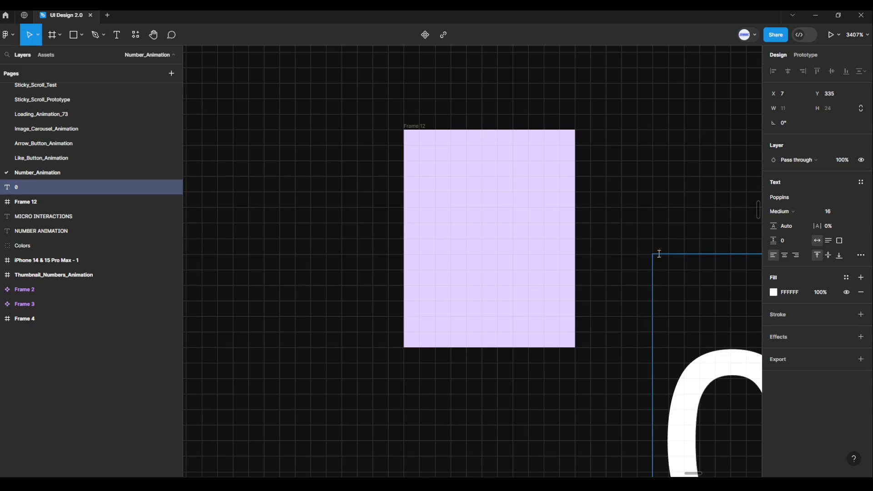
key(Escape)
scroll(660, 234, down, 5)
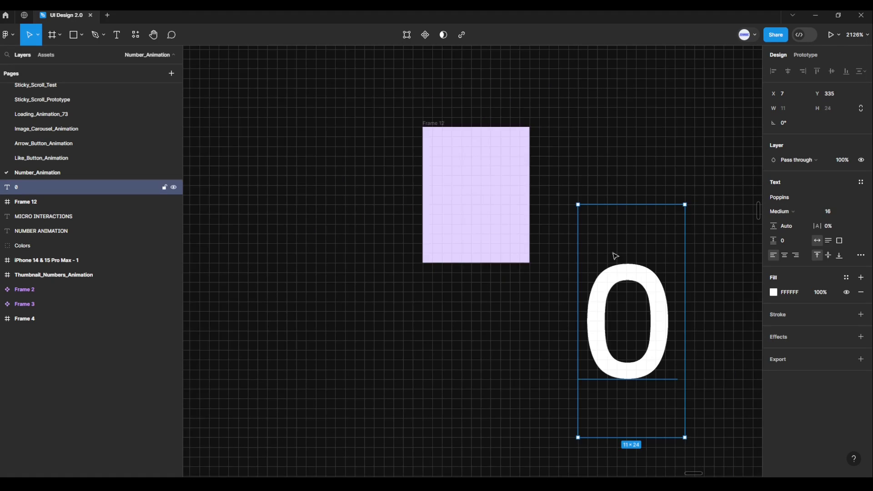
drag(609, 252, 611, 176)
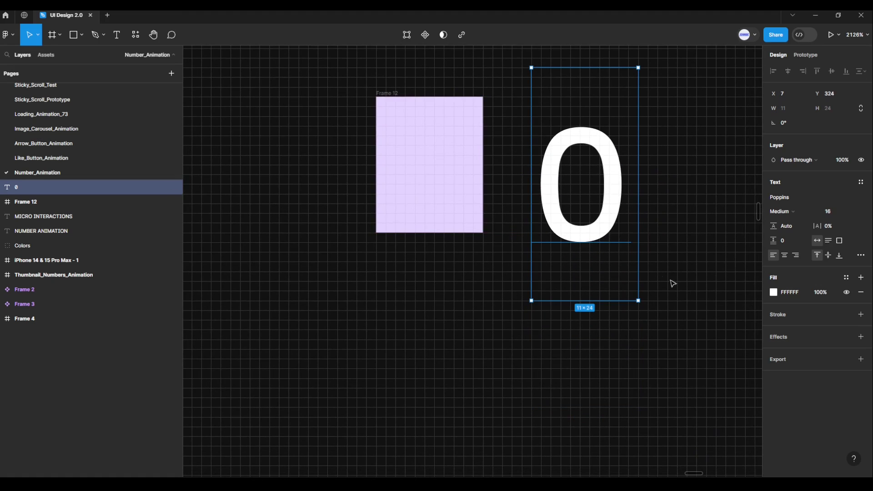
- Centre-align the 0 text and trim its box to cap height and baseline
click(785, 256)
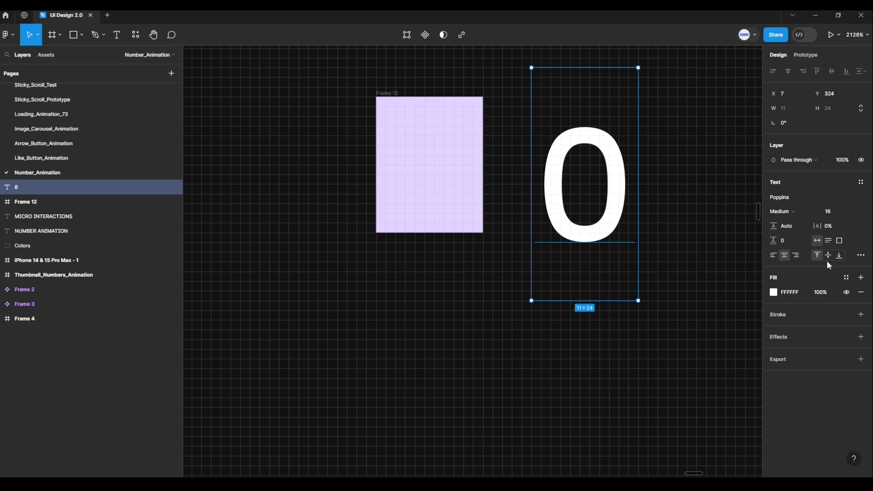
click(861, 255)
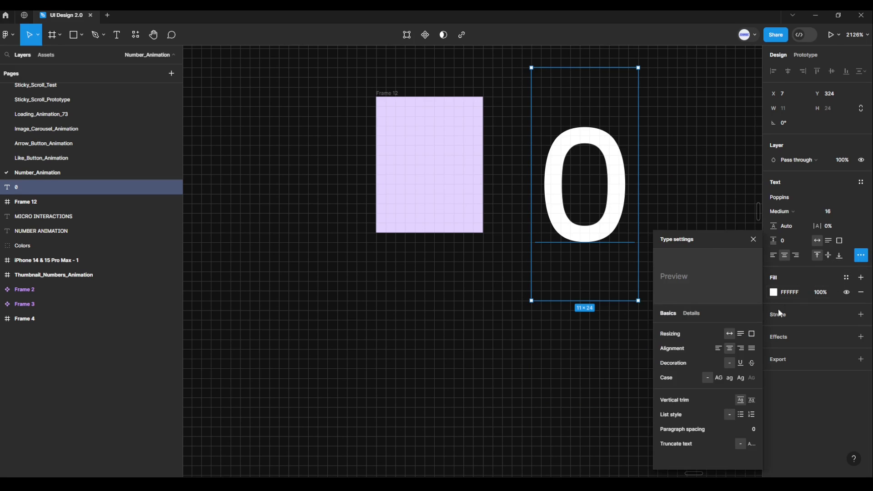
click(752, 401)
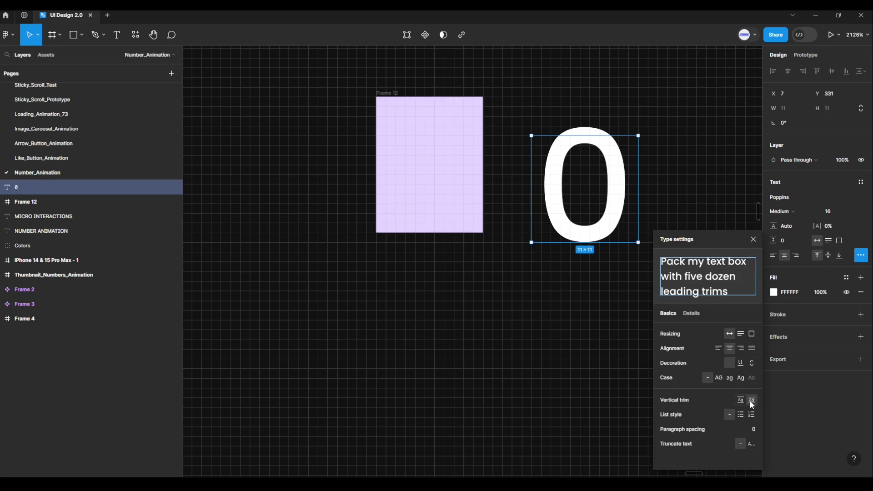
click(754, 240)
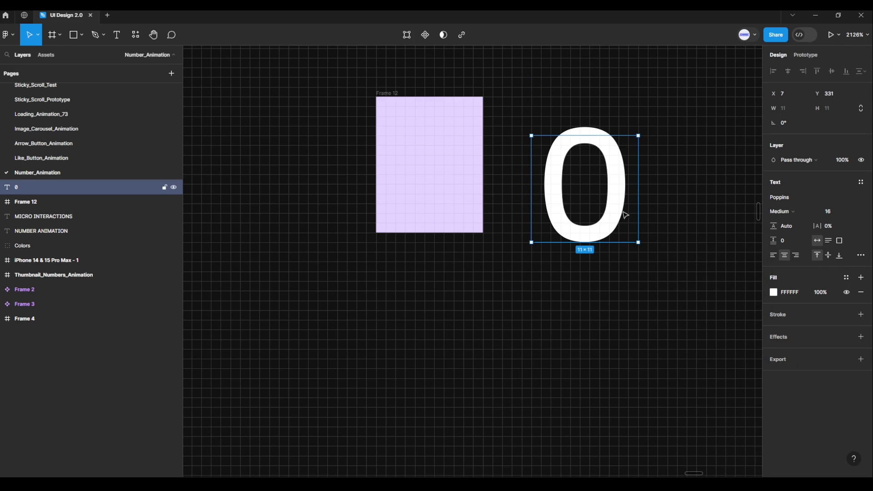
- Add the digit 1 on a new line below the 0
double_click(626, 212)
click(626, 213)
key(Return)
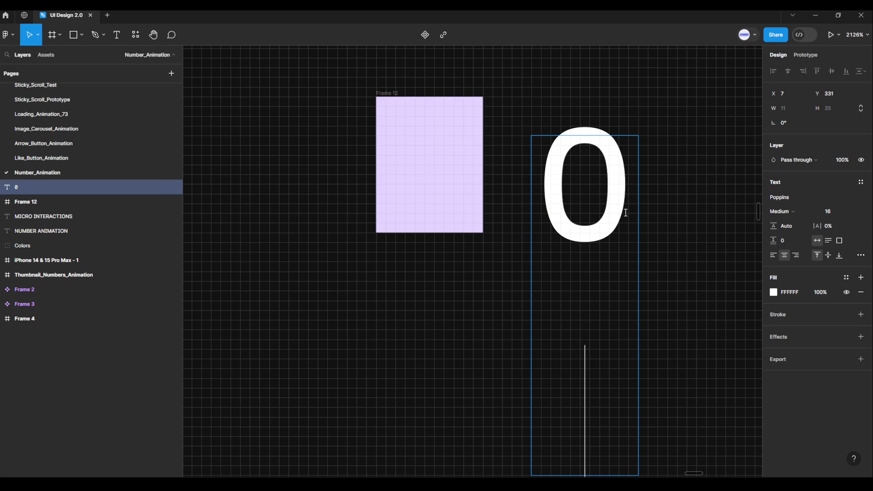
text(1)
key(Escape)
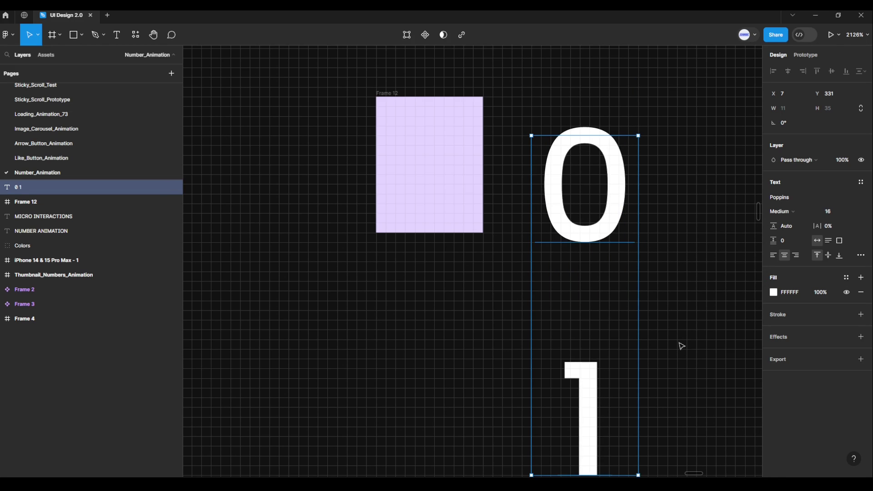
- Set the digit text's line height to 16
scroll(670, 319, down, 2)
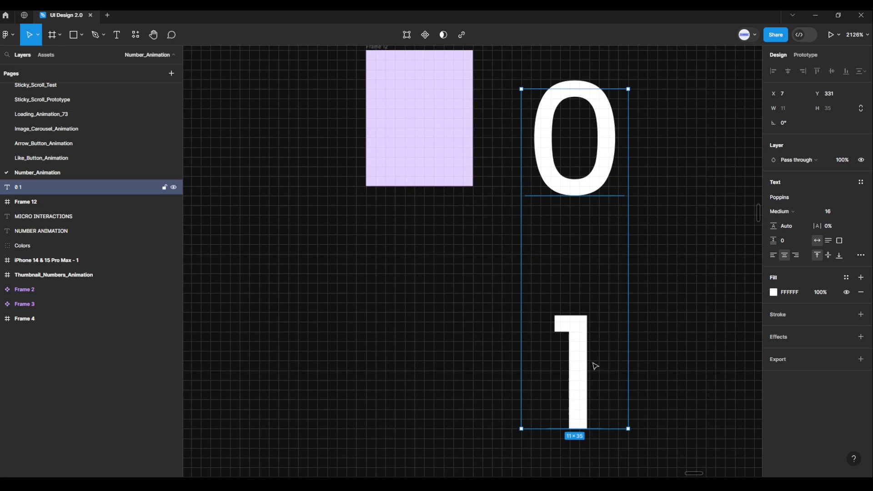
click(800, 230)
text(16)
key(Return)
scroll(690, 301, down, 2)
scroll(690, 308, down, 2)
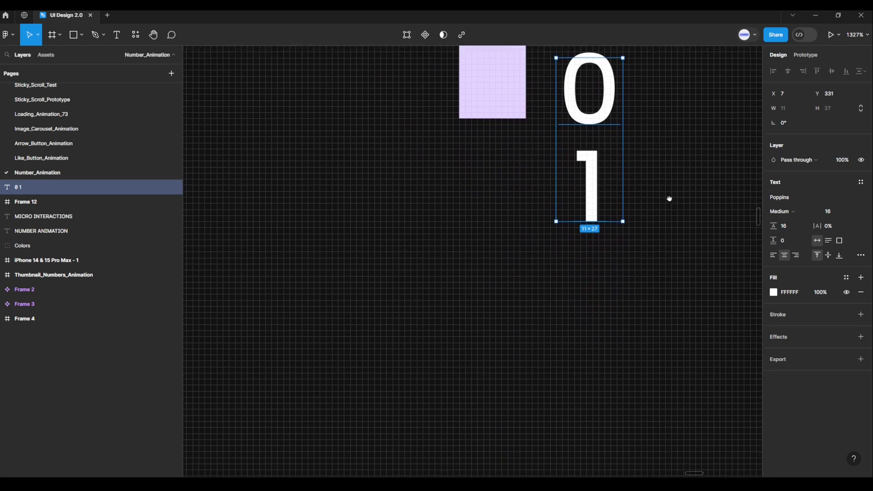
- Continue the column with digits 2 through 9, one per line
double_click(605, 193)
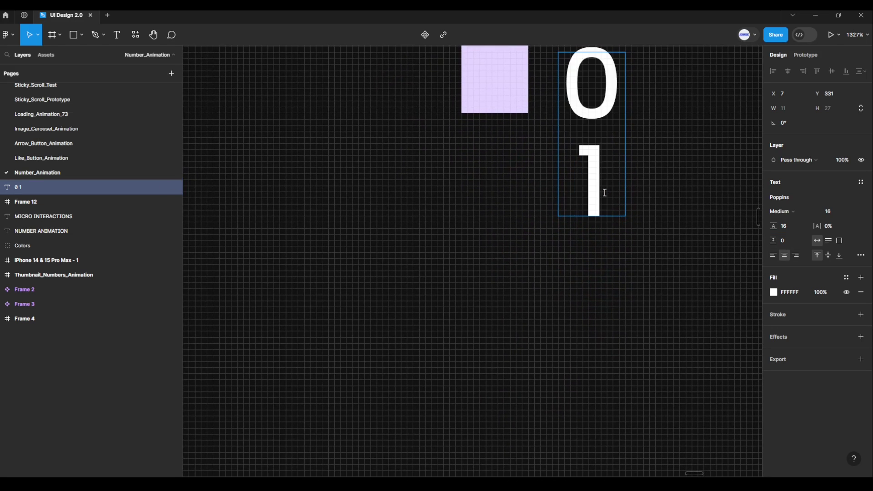
key(Return)
text(2)
key(Return)
text(3)
key(Return)
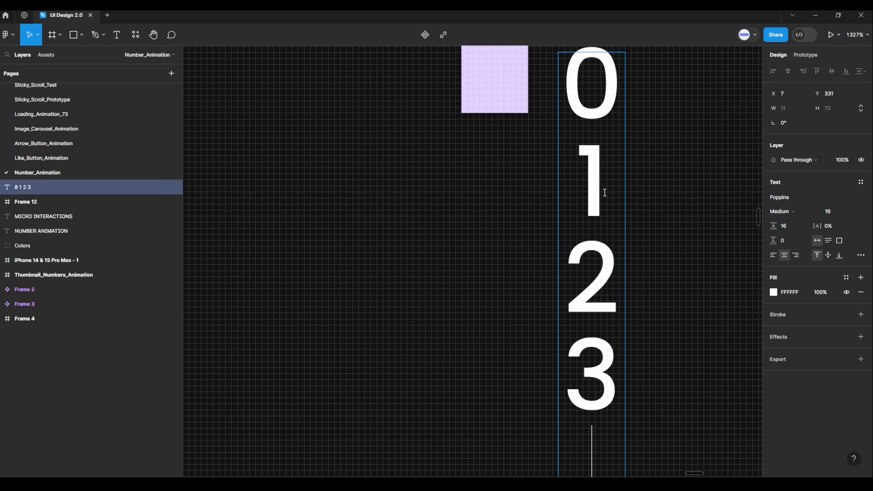
text(4)
scroll(670, 318, down, 3)
scroll(686, 346, down, 1)
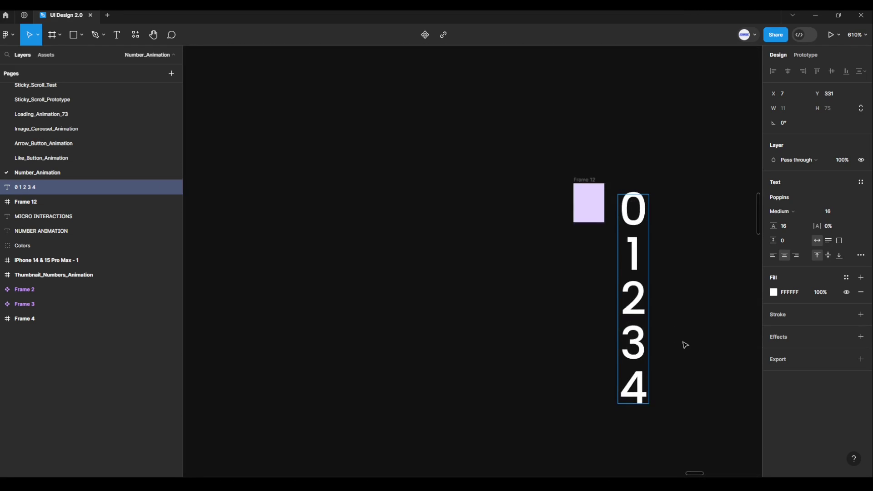
scroll(621, 232, down, 2)
scroll(608, 207, down, 2)
scroll(609, 264, down, 2)
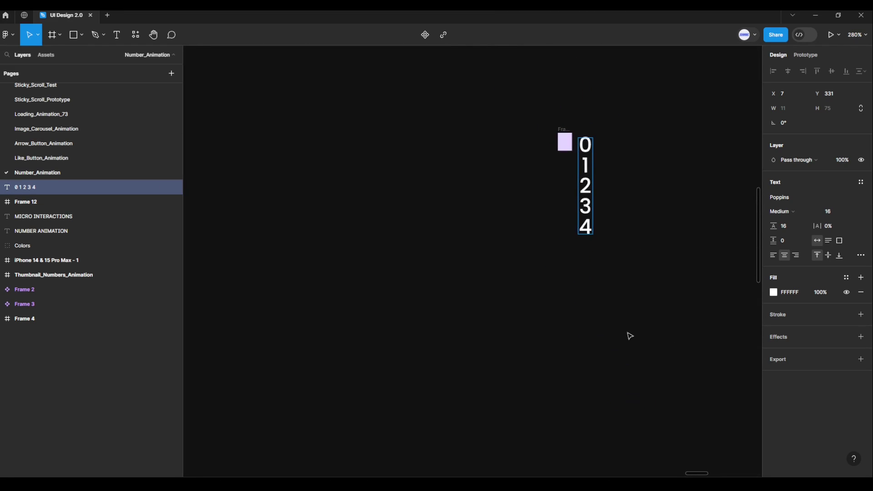
key(Return)
text(5)
key(Return)
text(6)
key(Return)
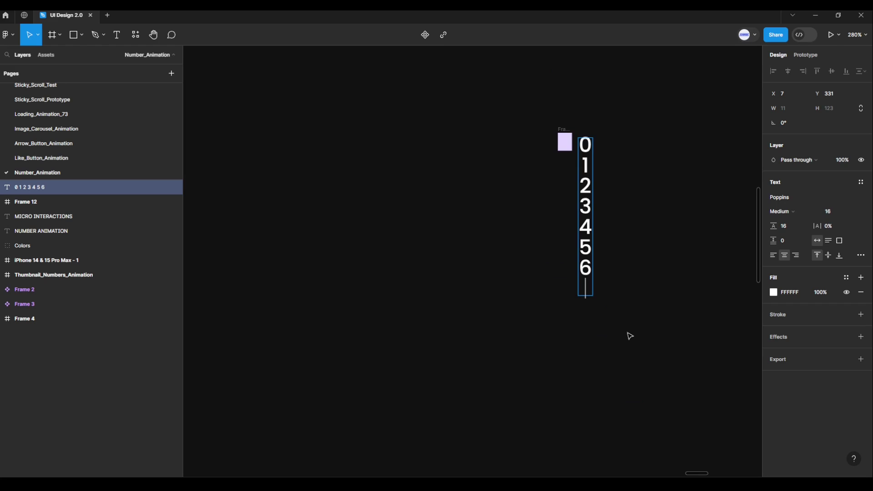
text(7)
key(Return)
text(8)
key(Return)
text(9)
key(Escape)
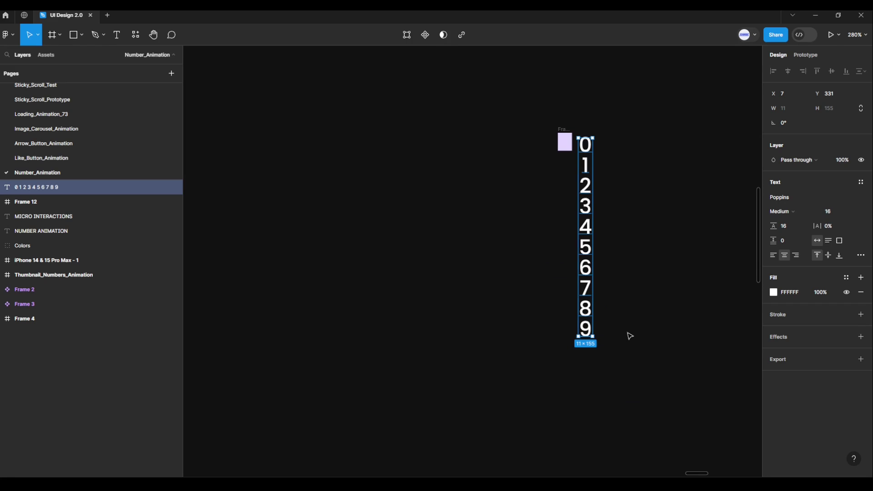
scroll(575, 181, up, 2)
scroll(565, 189, up, 2)
- Place the digit column at the top of Frame 12 with a Center horizontal constraint
scroll(536, 363, up, 2)
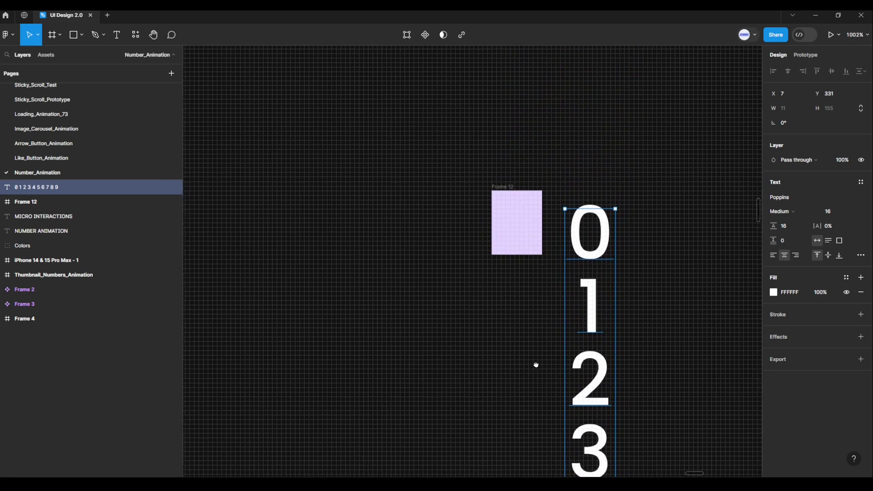
drag(569, 289, 516, 258)
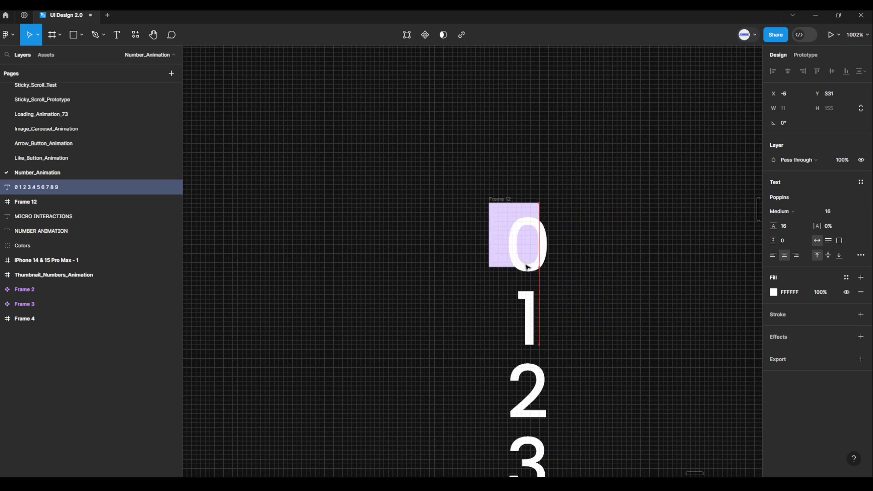
scroll(515, 256, up, 2)
scroll(521, 237, up, 1)
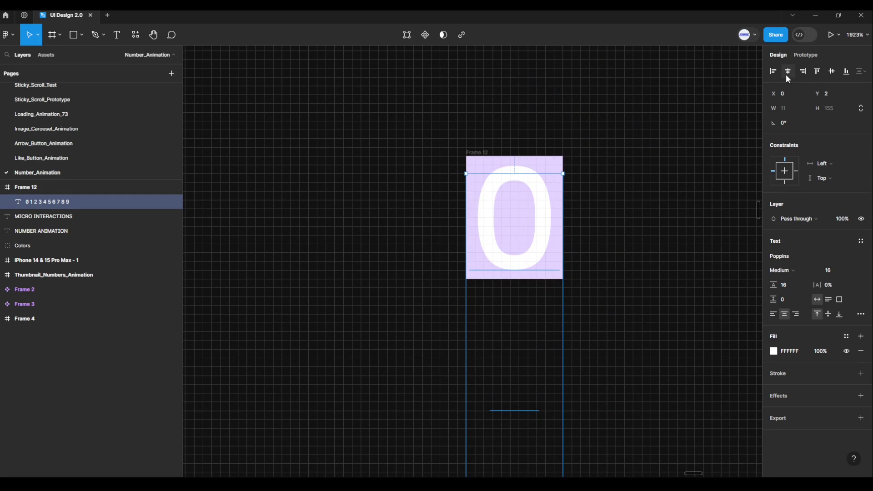
click(785, 171)
key(alt)
- Fill the digit text with dark purple 23075F sampled from the darkest swatch
click(773, 351)
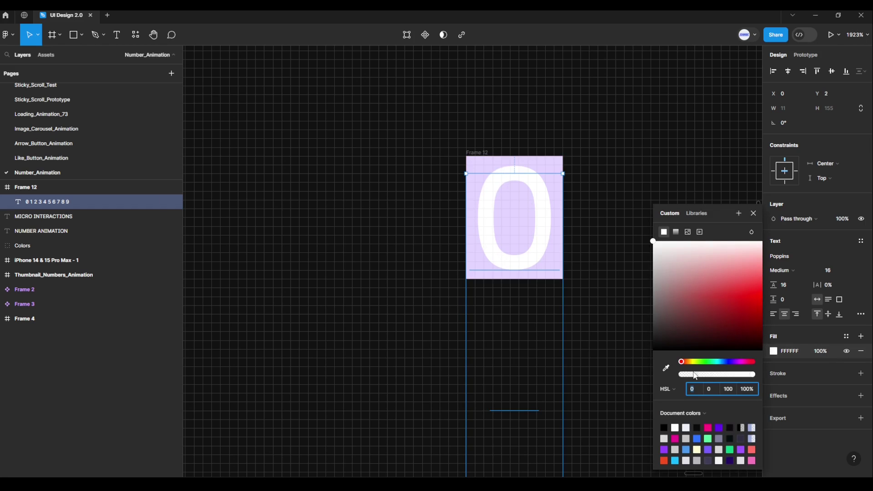
click(666, 367)
scroll(609, 136, down, 5)
scroll(615, 109, down, 5)
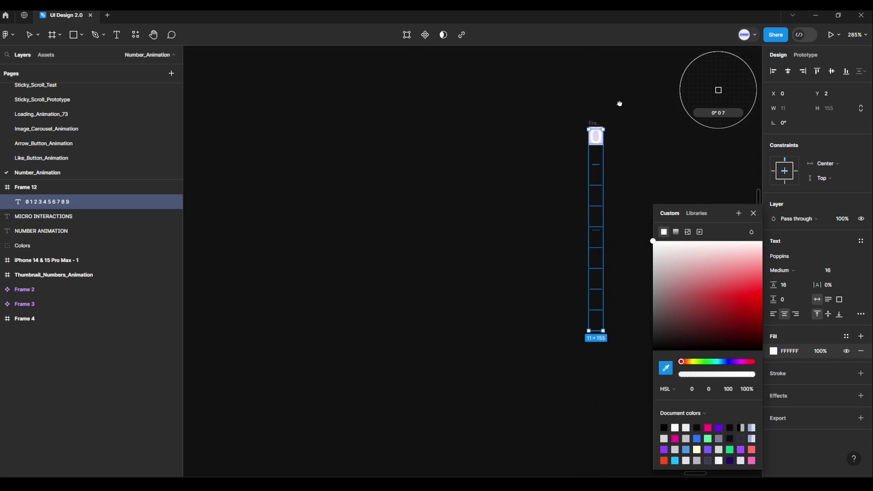
scroll(619, 103, up, 3)
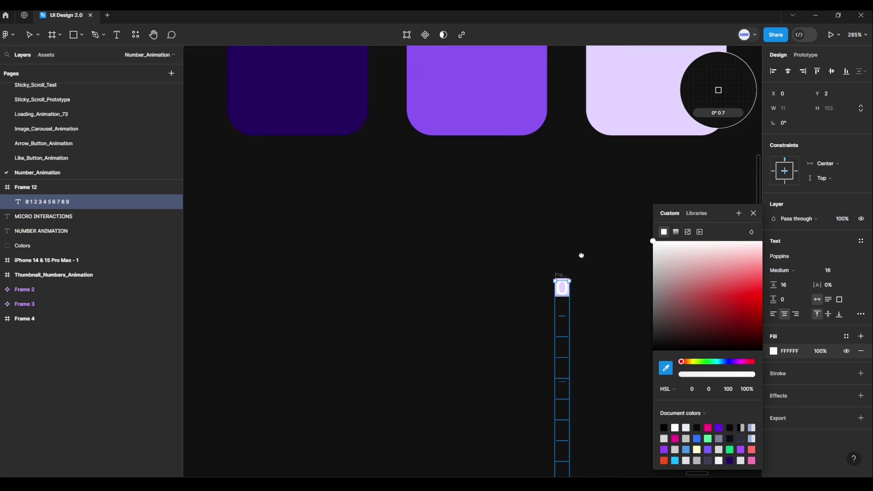
click(309, 95)
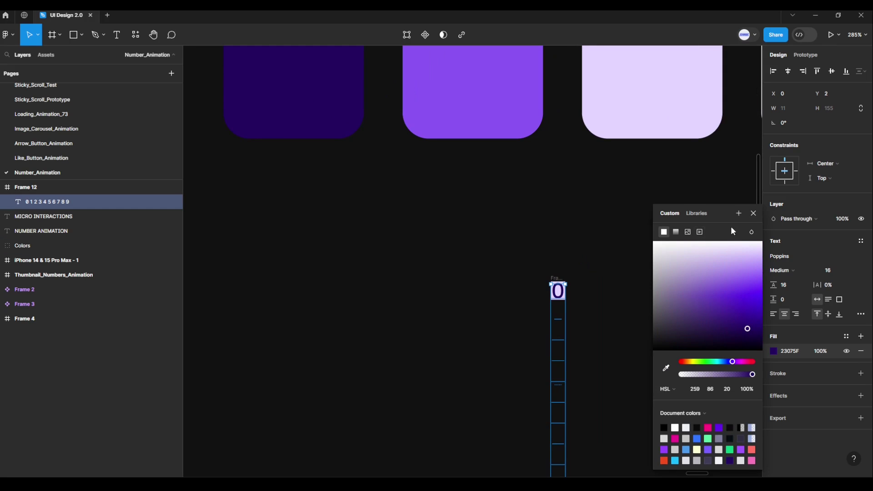
click(754, 214)
scroll(637, 325, down, 2)
scroll(580, 244, down, 3)
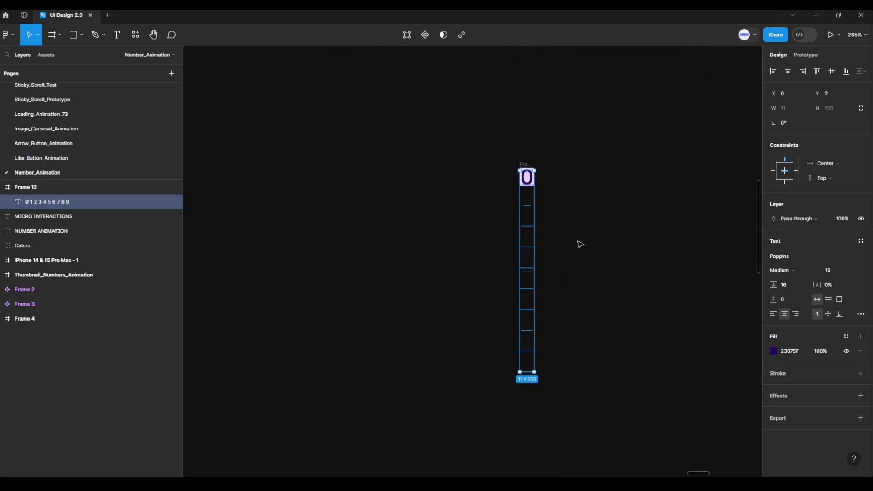
scroll(580, 244, up, 2)
scroll(565, 200, up, 2)
scroll(567, 205, up, 2)
scroll(620, 304, up, 2)
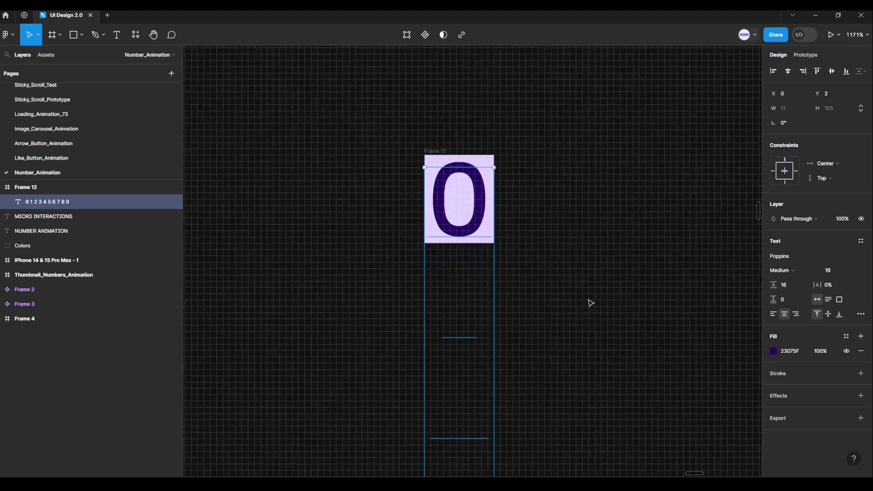
scroll(575, 287, up, 2)
drag(561, 273, 638, 350)
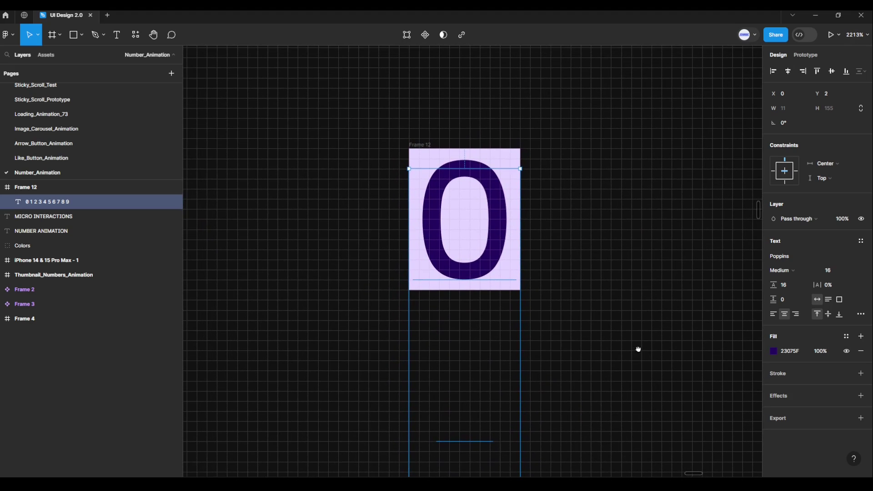
- Duplicate Frame 12 as Frame 13, placed to its left
click(616, 354)
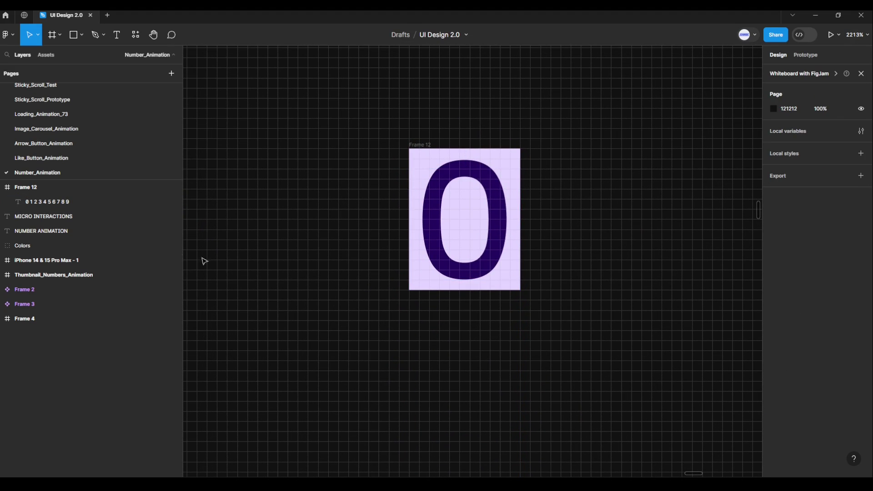
click(30, 192)
click(1, 189)
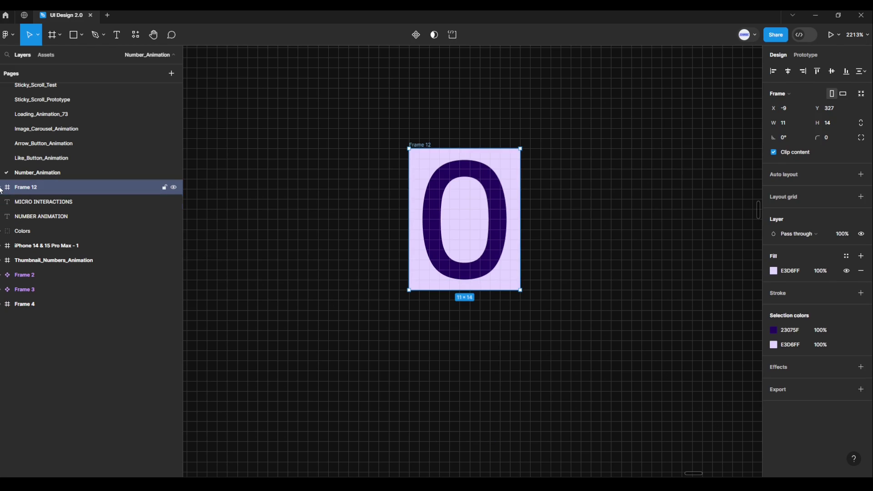
click(2, 189)
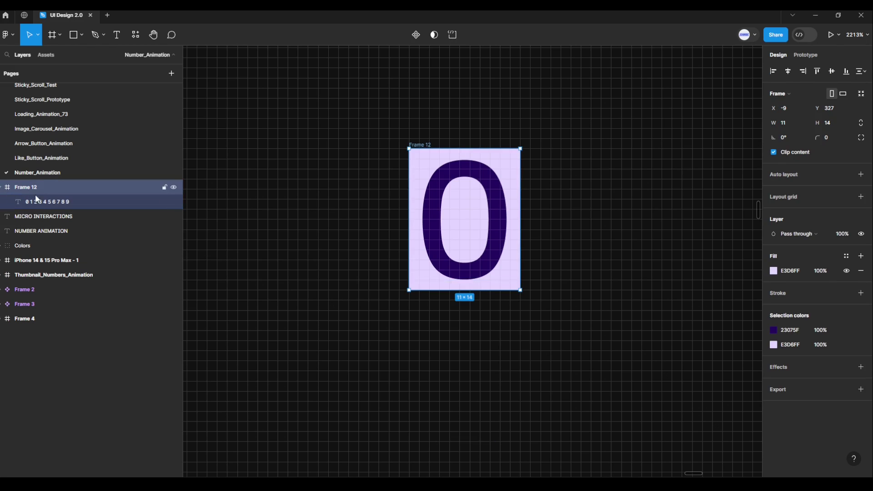
click(575, 254)
scroll(579, 251, down, 3)
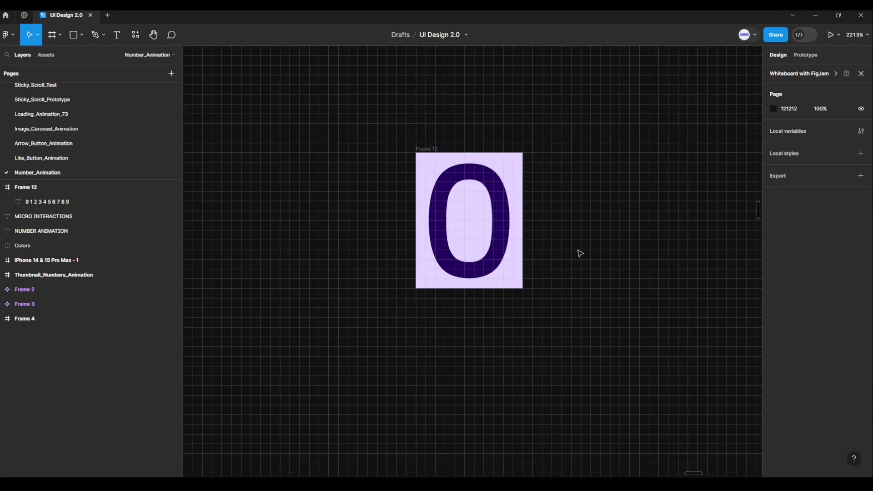
click(526, 203)
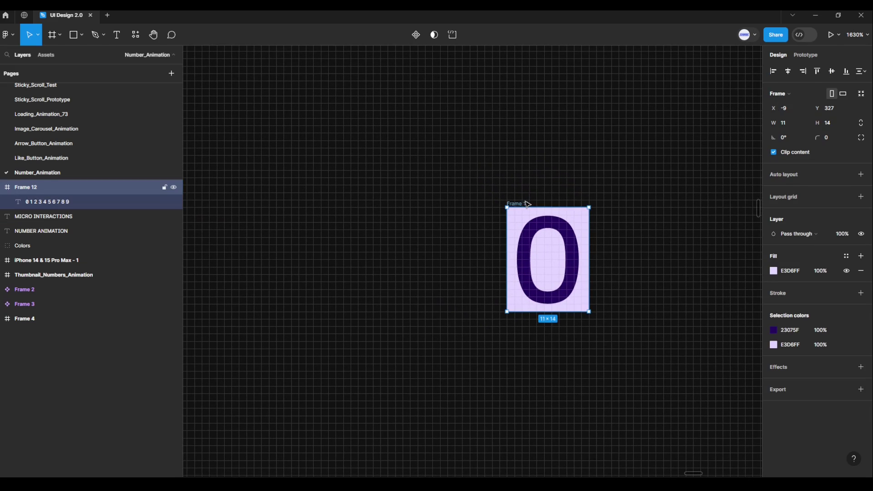
drag(529, 204, 355, 204)
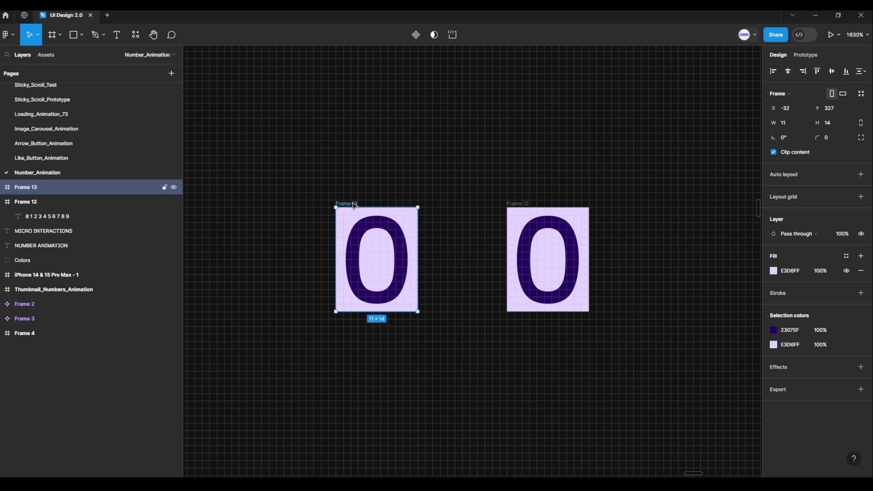
- Turn Frame 12 into a component
click(559, 354)
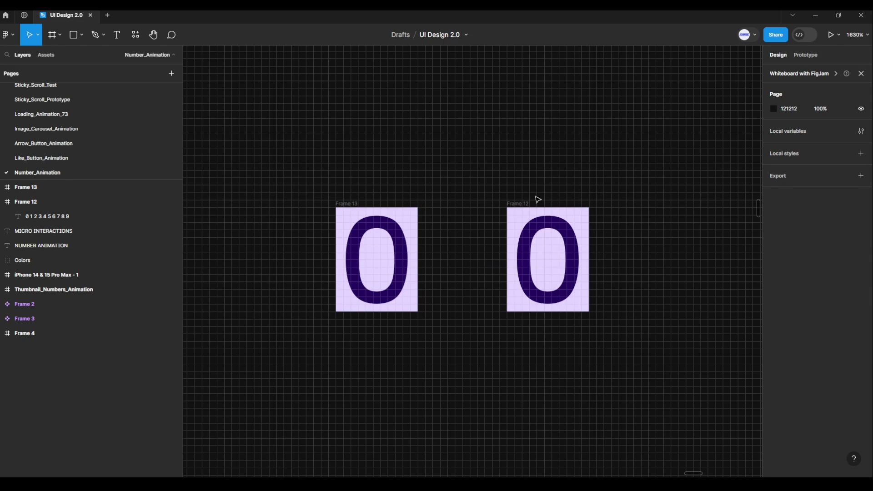
click(521, 203)
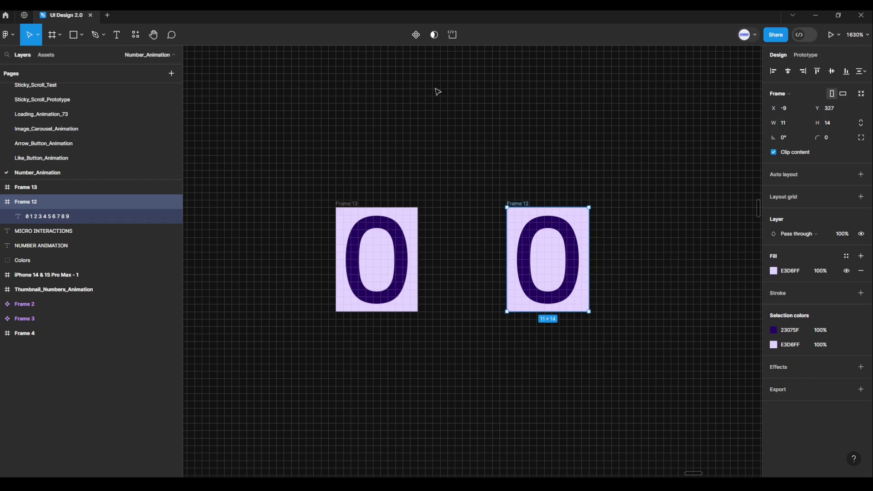
click(416, 40)
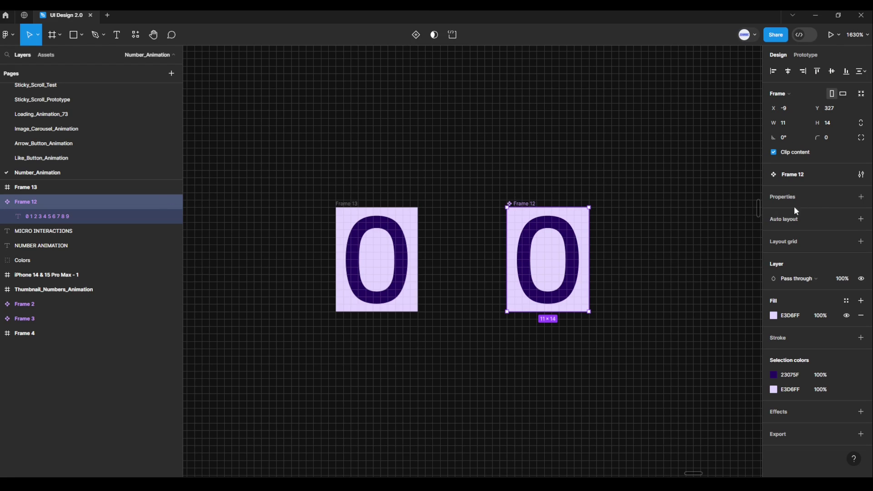
- Add a Variant property to Frame 12 and reposition the component set
click(864, 200)
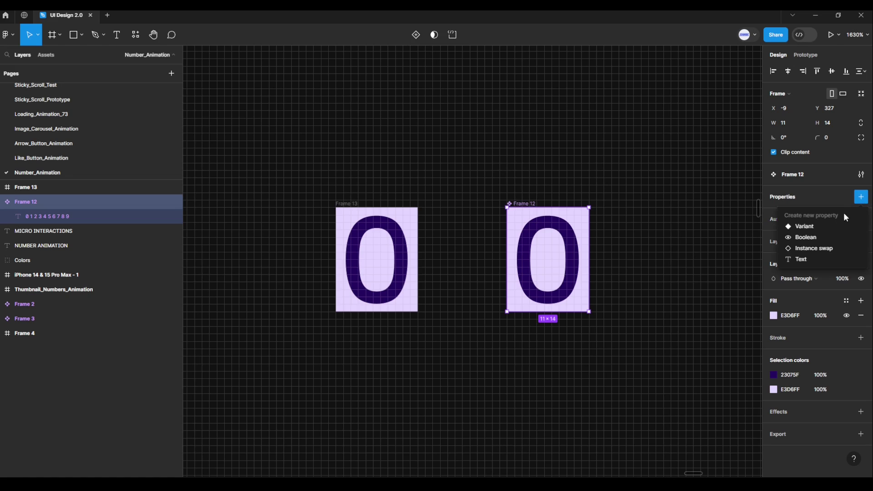
click(813, 227)
mouse_move(438, 142)
mouse_down()
mouse_move(542, 218)
mouse_move(659, 193)
mouse_up()
scroll(660, 193, down, 3)
scroll(561, 179, down, 3)
scroll(522, 185, right, 3)
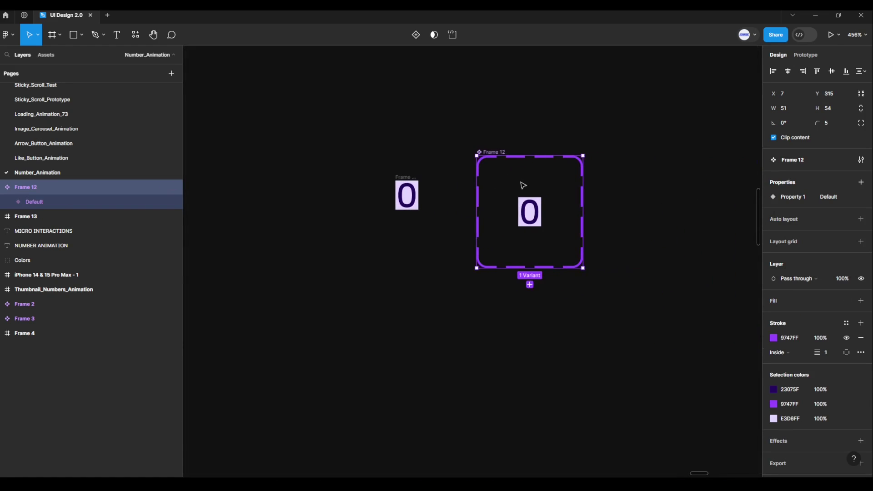
mouse_move(522, 186)
mouse_down()
mouse_move(593, 170)
mouse_move(576, 167)
mouse_up()
scroll(600, 270, up, 5)
scroll(571, 345, down, 2)
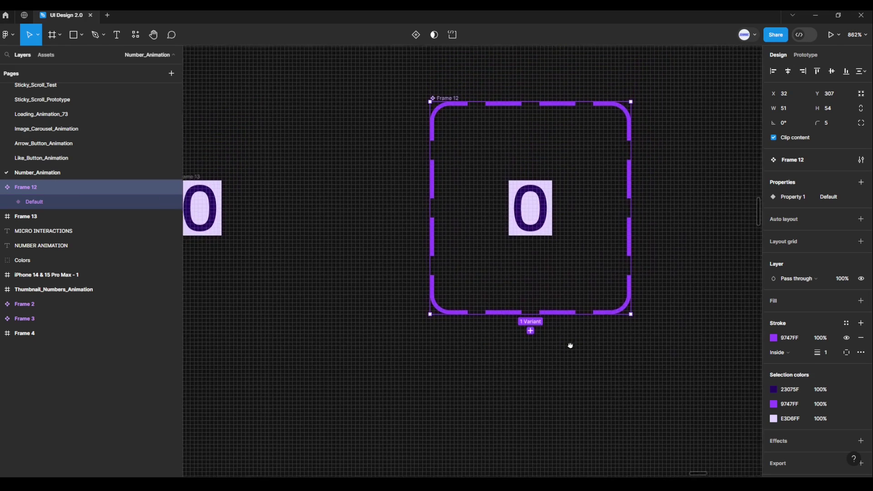
scroll(550, 352, down, 2)
drag(542, 340, 524, 271)
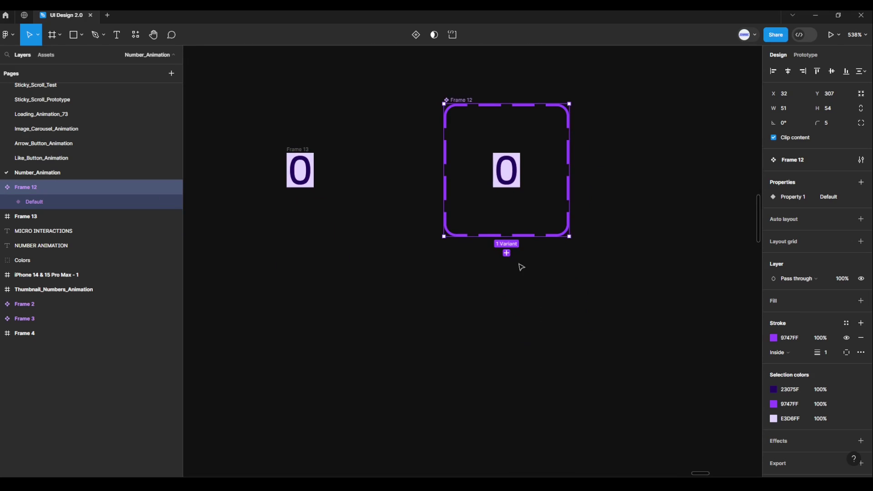
- Add Variant2 and shift its digit strip up until 9 shows
click(506, 253)
double_click(513, 257)
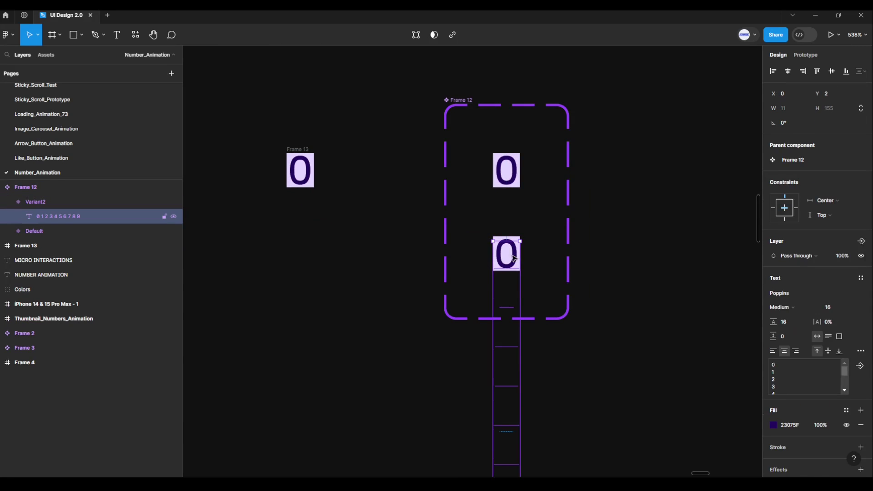
mouse_move(68, 216)
key(shift+Up)
key(shift+Up)
key(shift+Up)
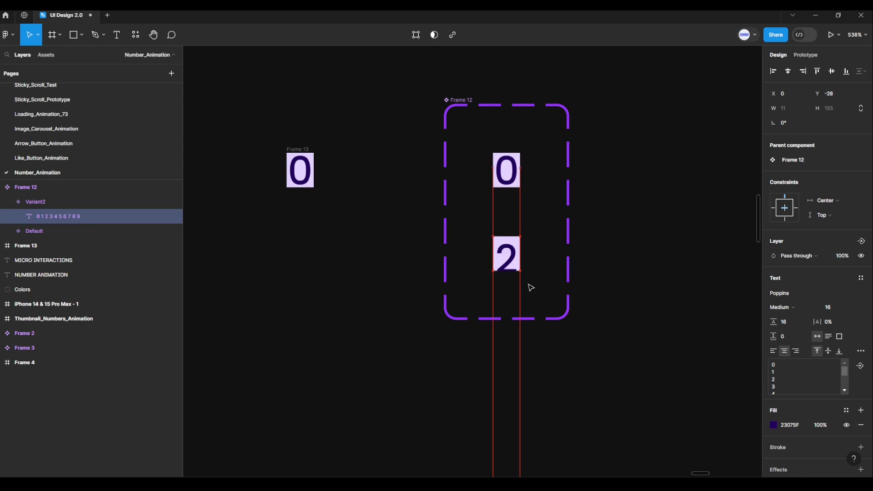
key(shift+Up)
key(shift+Up)
key(shift+Up)
key(shift+Up)
key(shift+Up)
key(shift+Up)
key(shift+Up)
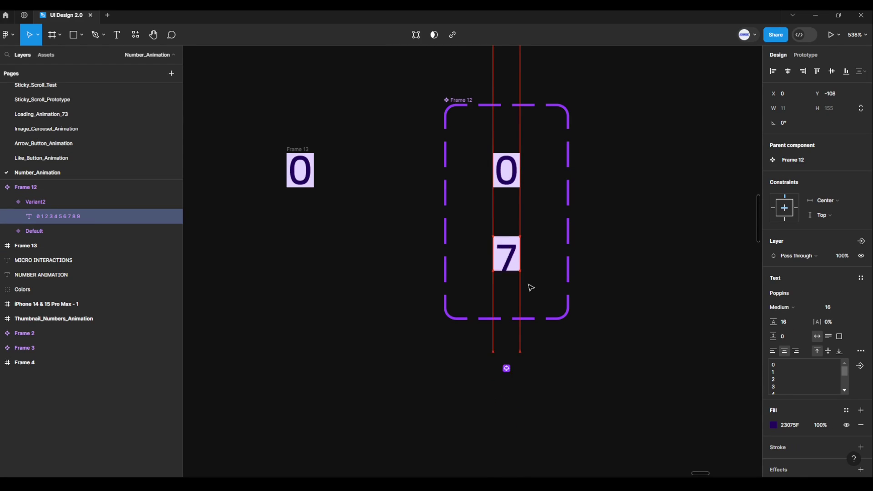
key(shift+Up)
key(shift+Up)
key(shift+Up)
key(Up)
key(Up)
key(Up)
key(Up)
key(Up)
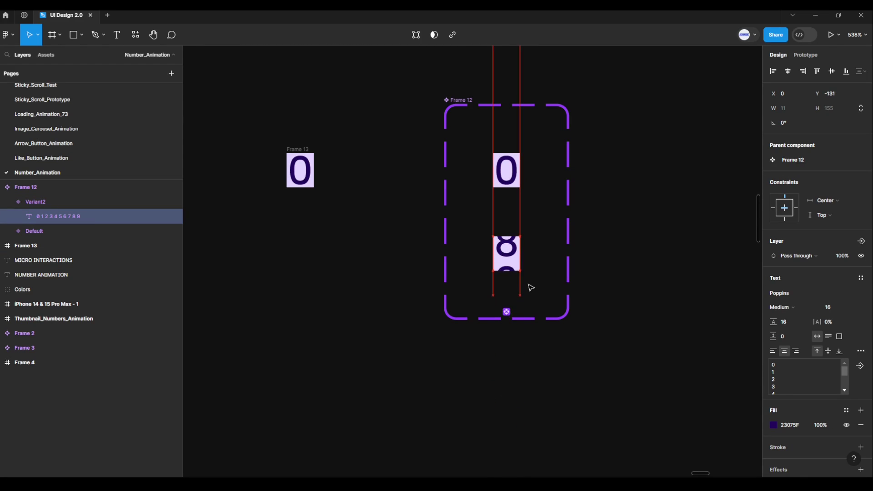
key(Up)
key(Up)
key(Up)
key(Up)
key(Up)
key(Up)
key(Up)
key(Up)
key(Up)
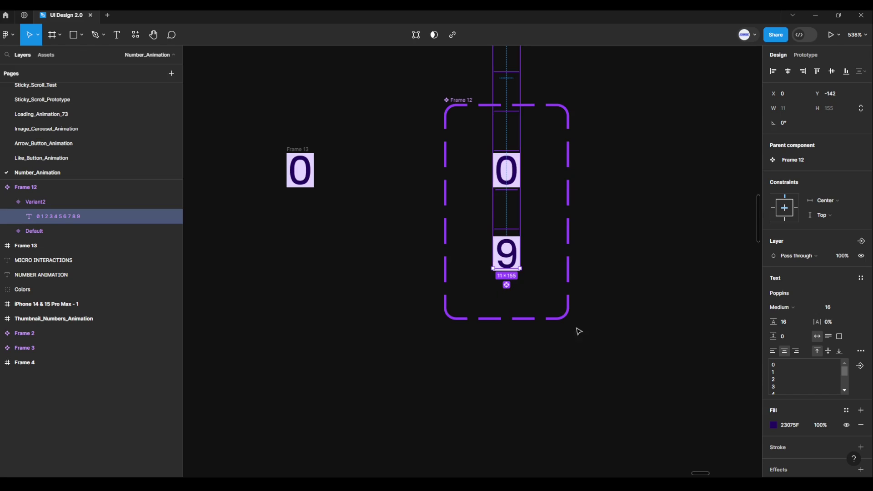
click(585, 353)
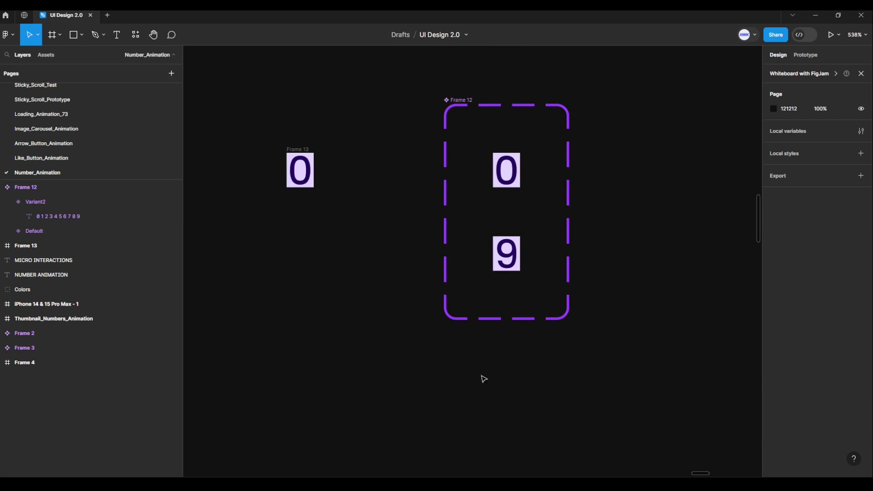
- Make Frame 13 a component with a Variant property
click(310, 153)
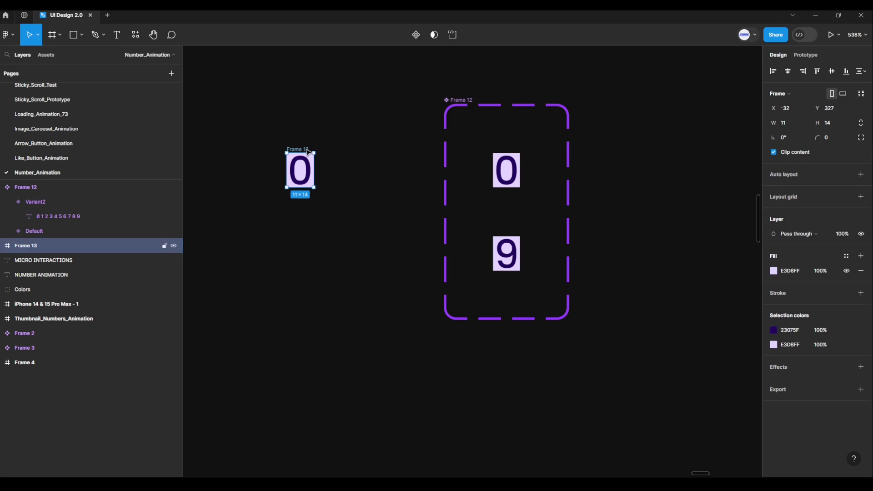
click(415, 39)
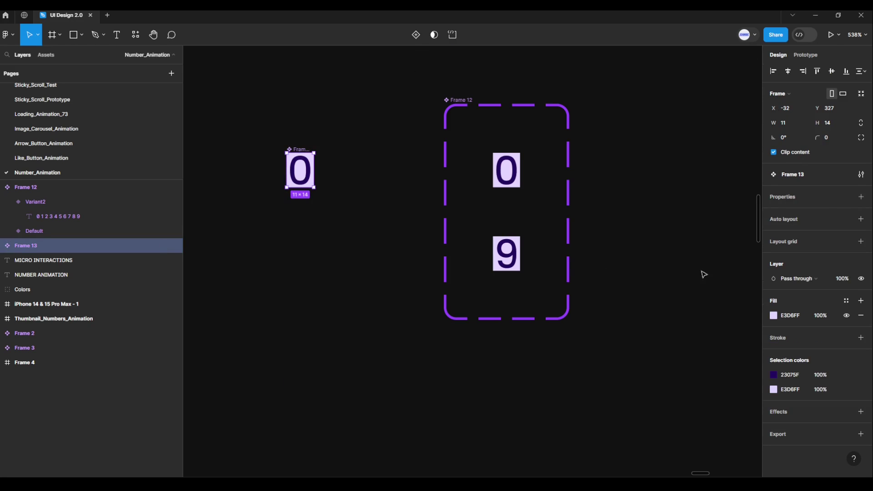
click(860, 200)
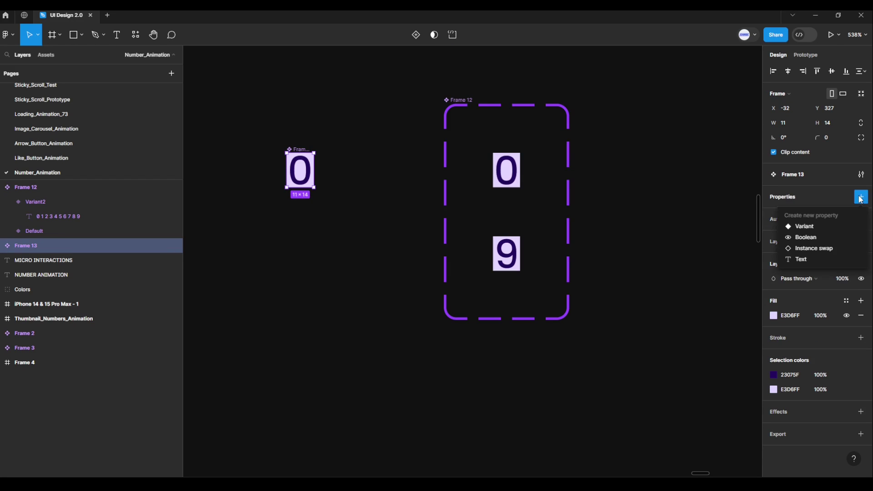
click(819, 226)
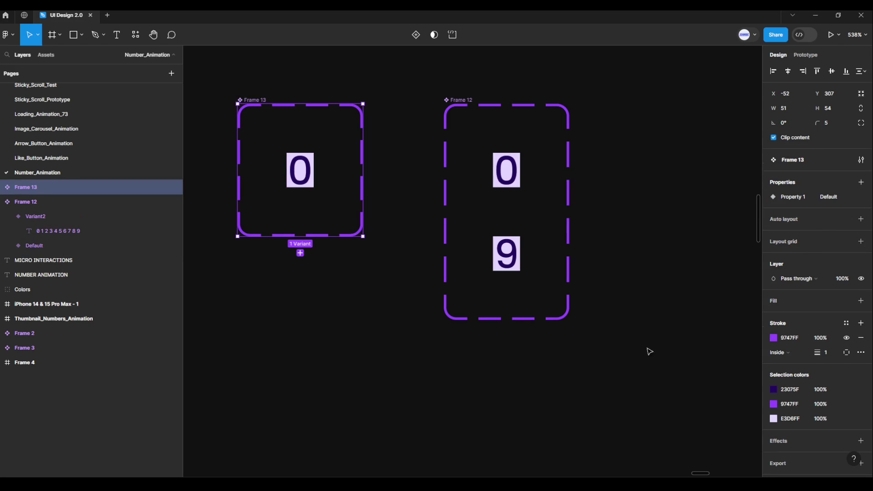
- Add Frame 13's second variant with its digit strip shifted up to show 9
click(300, 253)
double_click(300, 255)
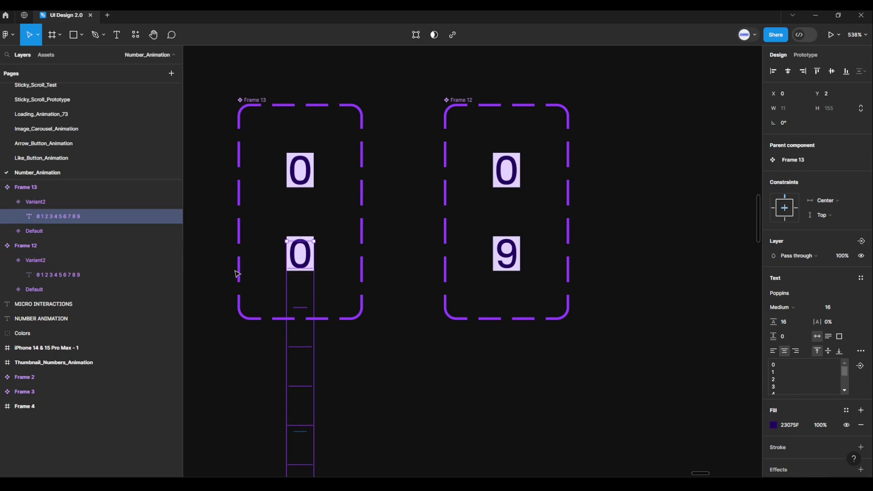
key(shift+Up)
key(shift+Up)
key(shift+Up)
key(shift+Up)
key(shift+Up)
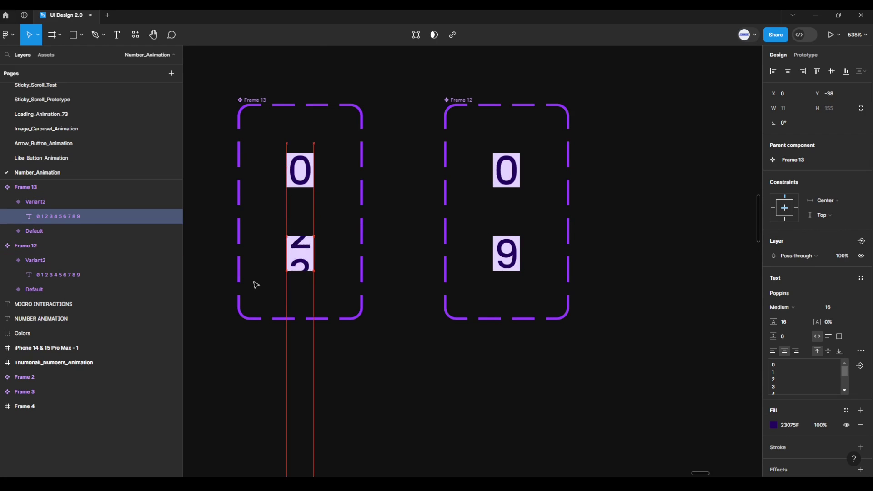
key(shift+Up)
key(shift+Up)
key(shift+Up)
key(shift+Up)
key(shift+Up)
key(shift+Up)
key(shift+Up)
key(shift+Up)
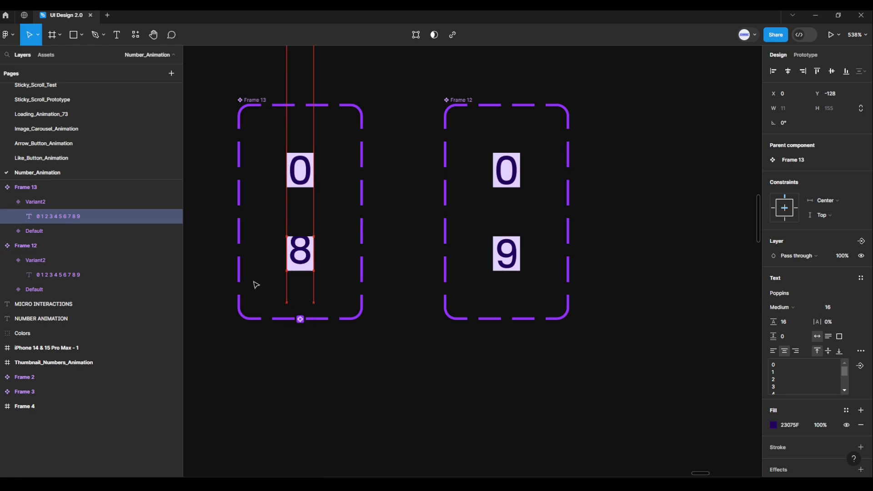
key(Up)
key(Up)
key(Up)
key(Up)
key(Up)
key(Up)
key(Up)
key(Up)
key(Up)
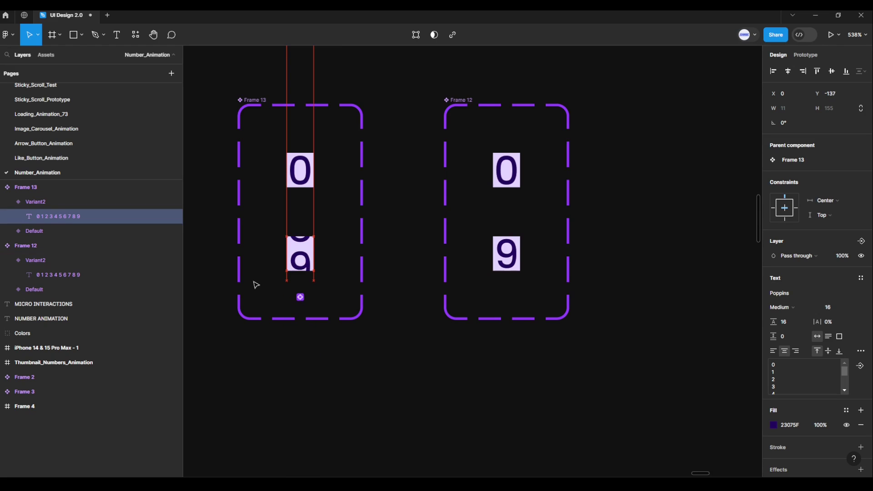
key(Up)
key(Up)
key(Up)
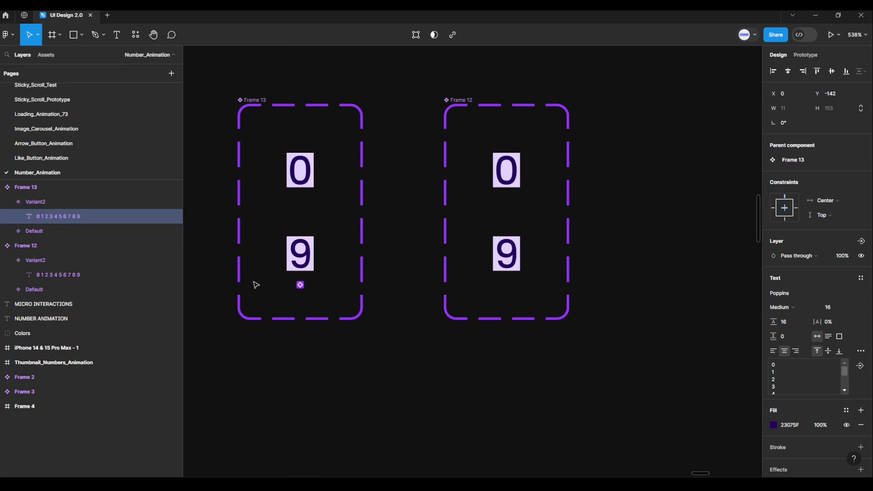
click(334, 371)
- In Prototype mode, link Frame 12's 0 Default variant to its 9 Variant2 with an on-tap connection
scroll(396, 409, up, 2)
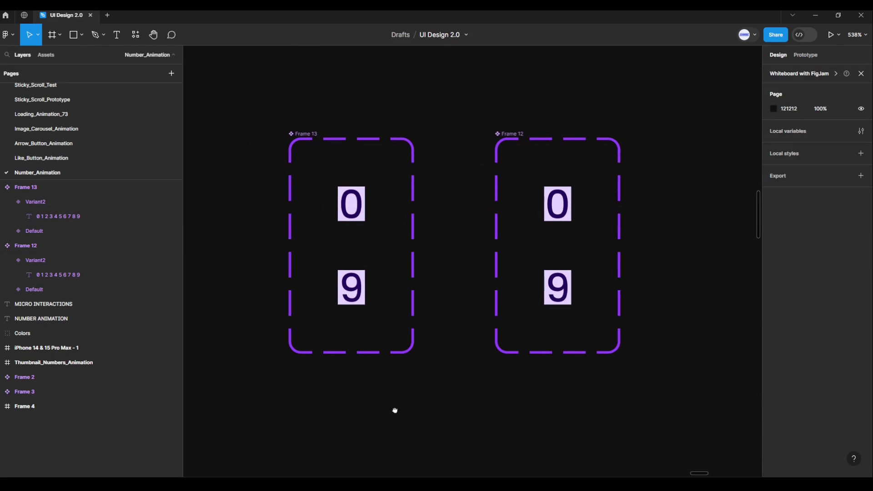
scroll(425, 408, up, 1)
scroll(429, 404, up, 1)
scroll(437, 395, up, 1)
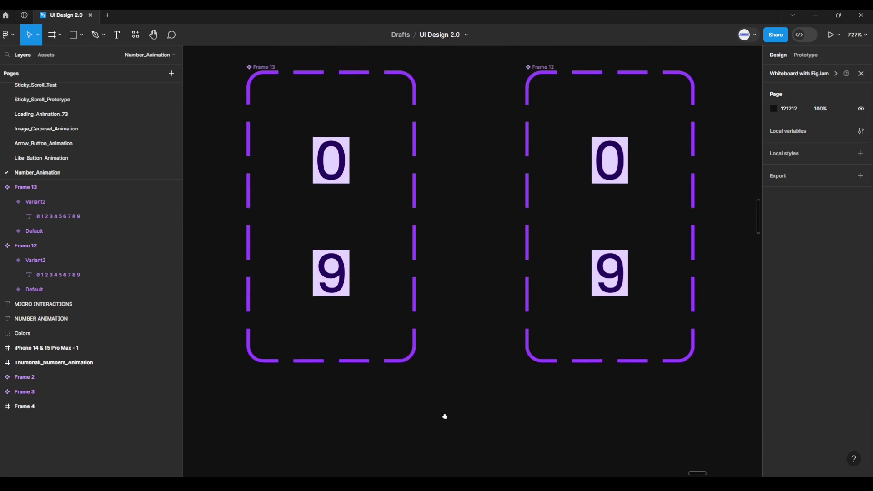
drag(445, 436, 446, 437)
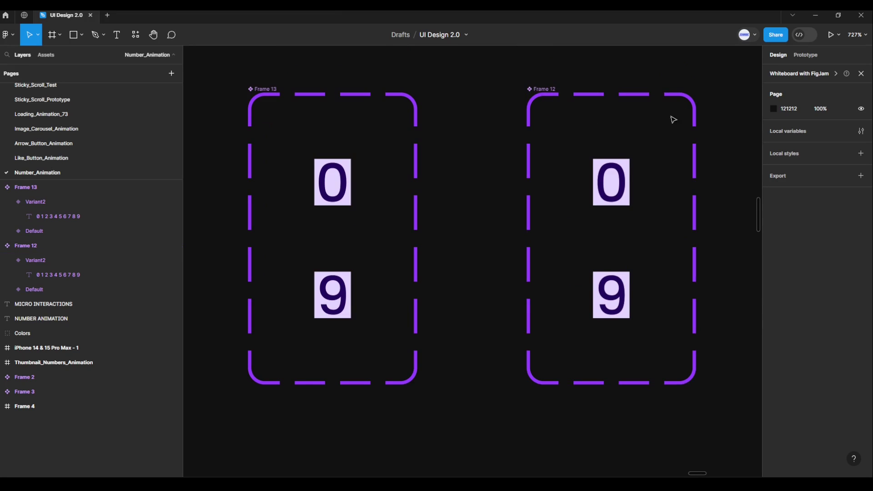
click(802, 54)
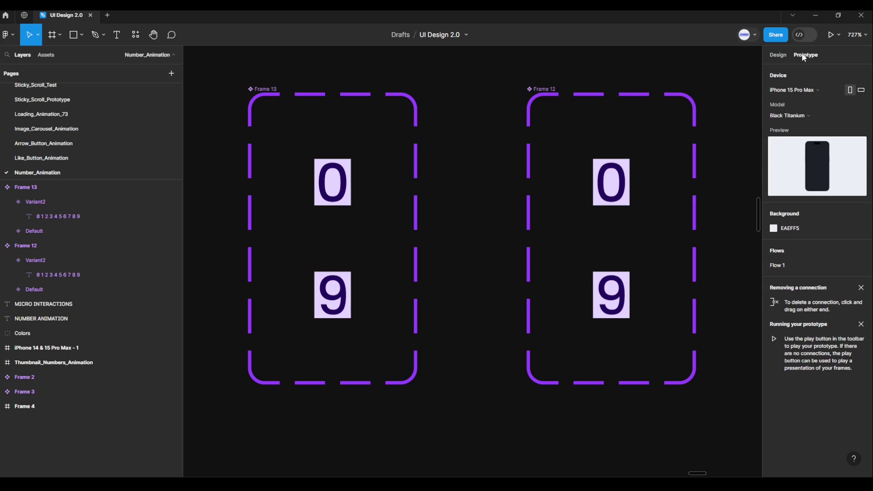
click(629, 168)
mouse_move(630, 182)
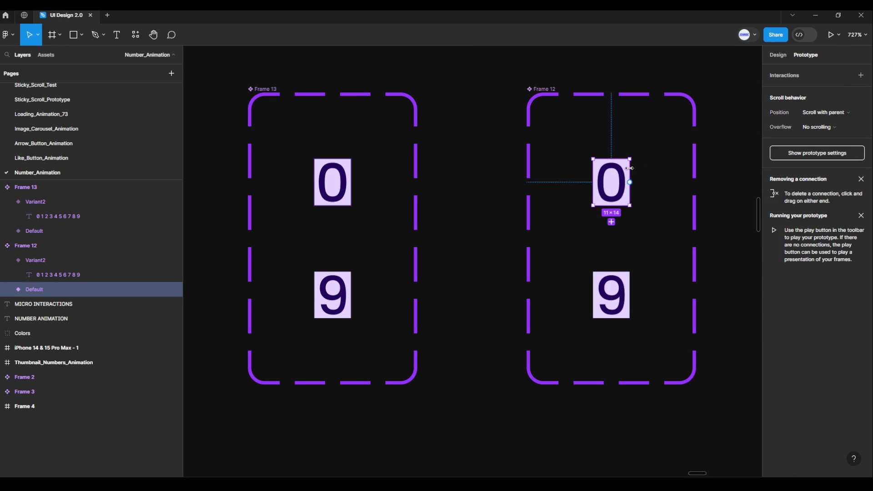
drag(633, 183, 634, 301)
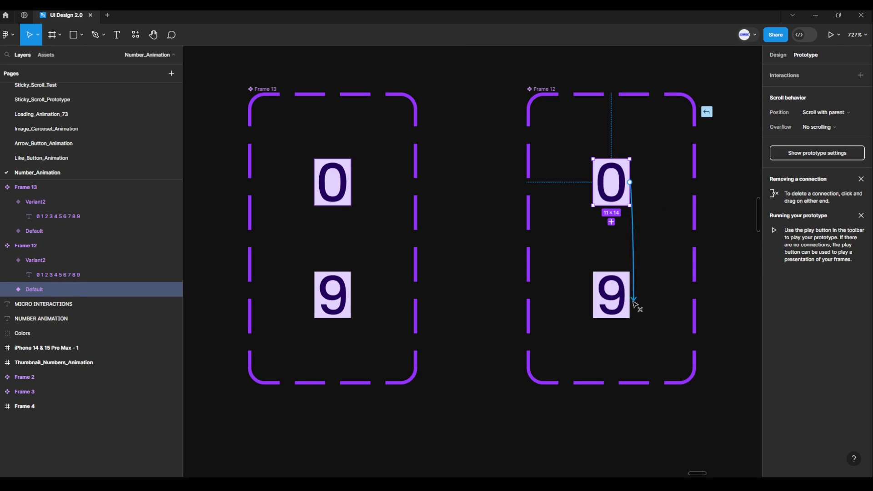
drag(635, 301, 635, 301)
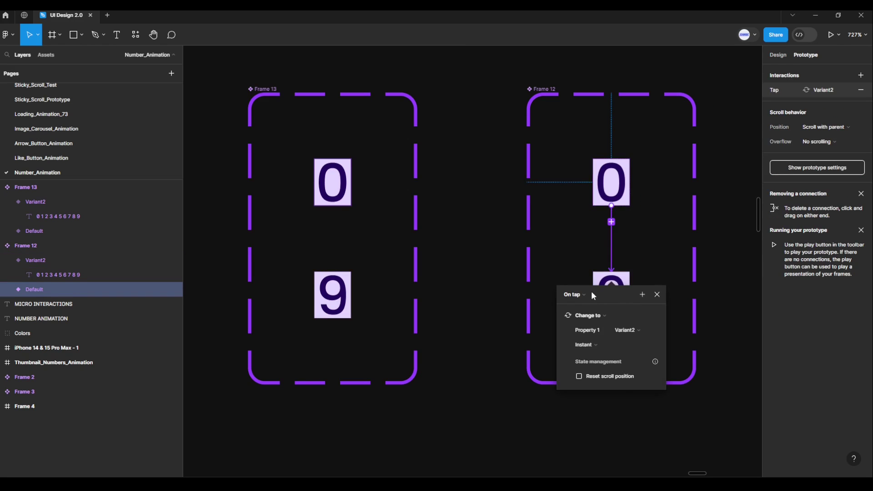
- Set the 0-to-9 interaction trigger to After delay of 1 ms
click(591, 295)
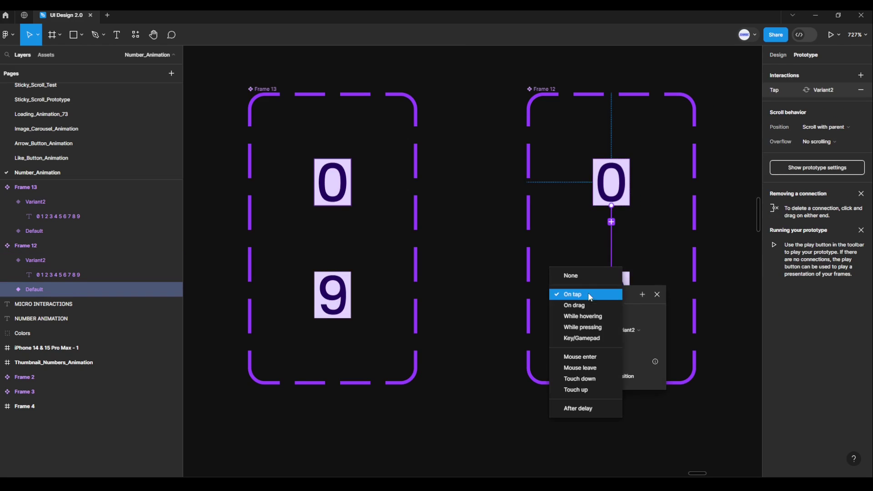
click(582, 412)
text(1)
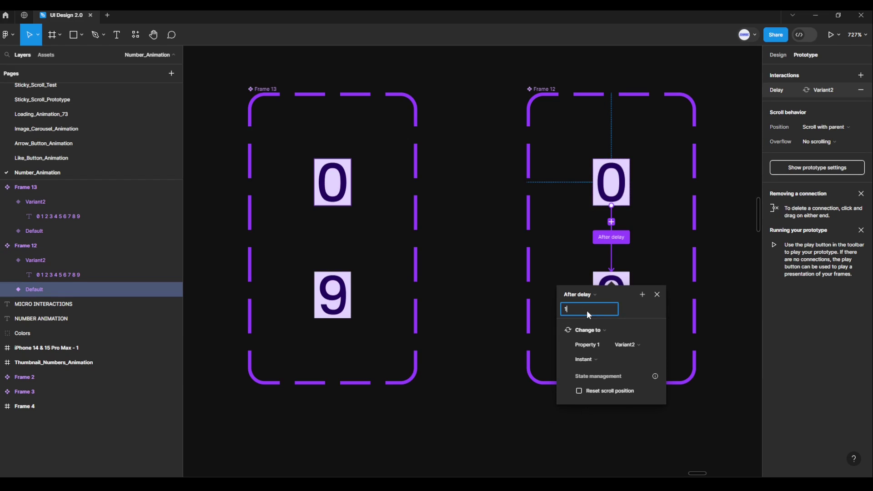
key(Return)
- Make the transition Smart animate with Linear easing over 1000 ms
click(599, 358)
click(610, 378)
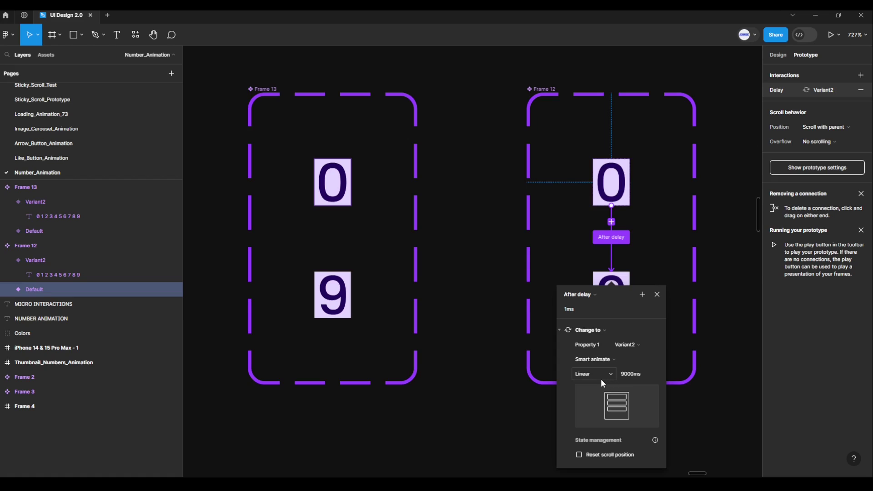
click(601, 380)
click(593, 318)
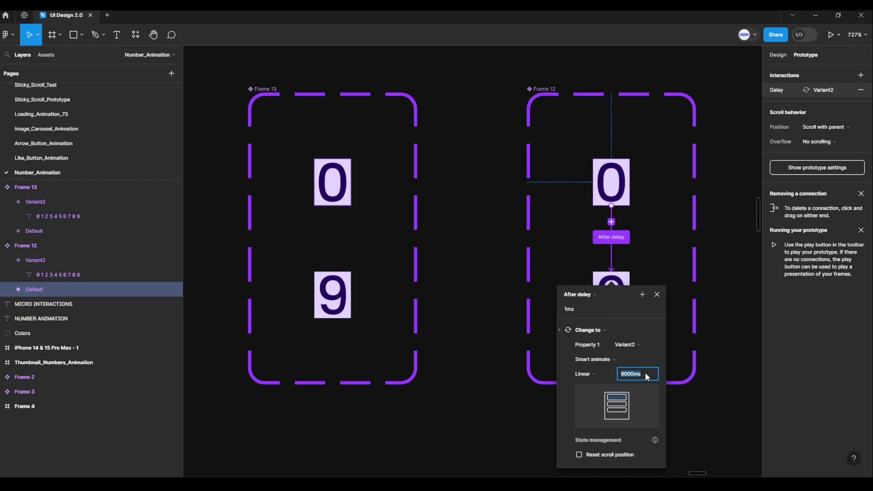
text(10)
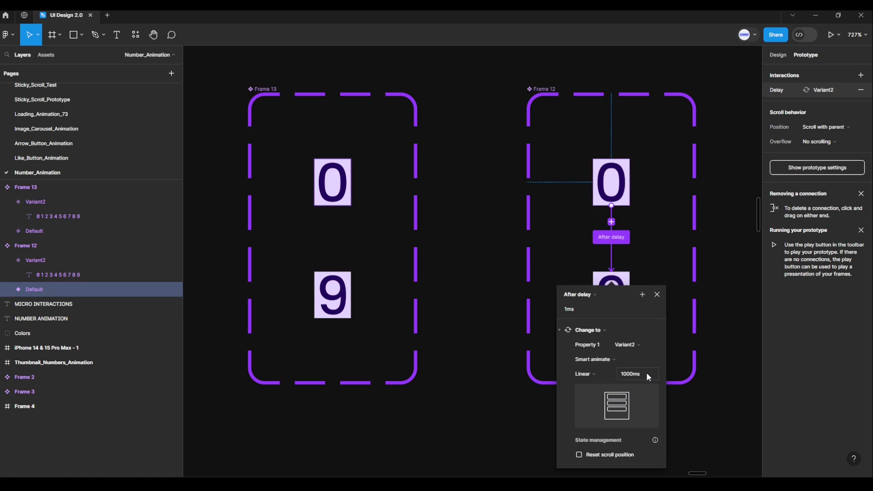
click(657, 295)
click(628, 286)
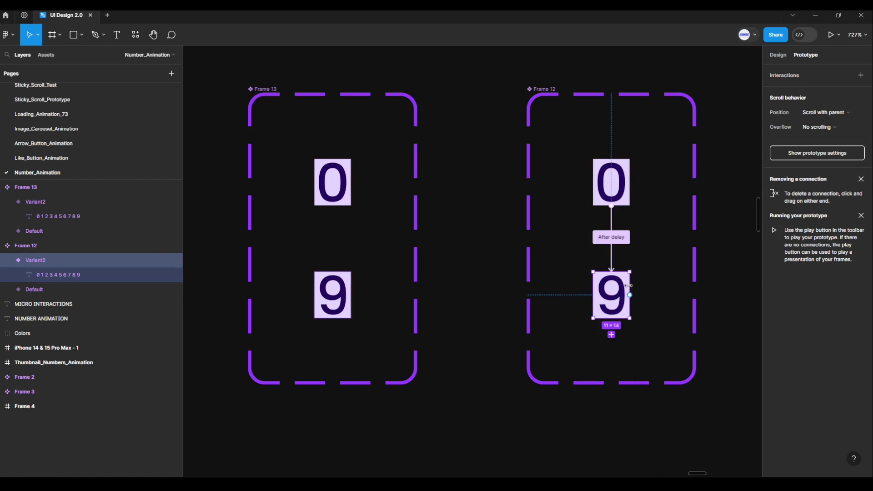
- Connect Frame 12's 9 back to the 0 after a 1 ms delay with an Instant transition
drag(634, 296, 631, 183)
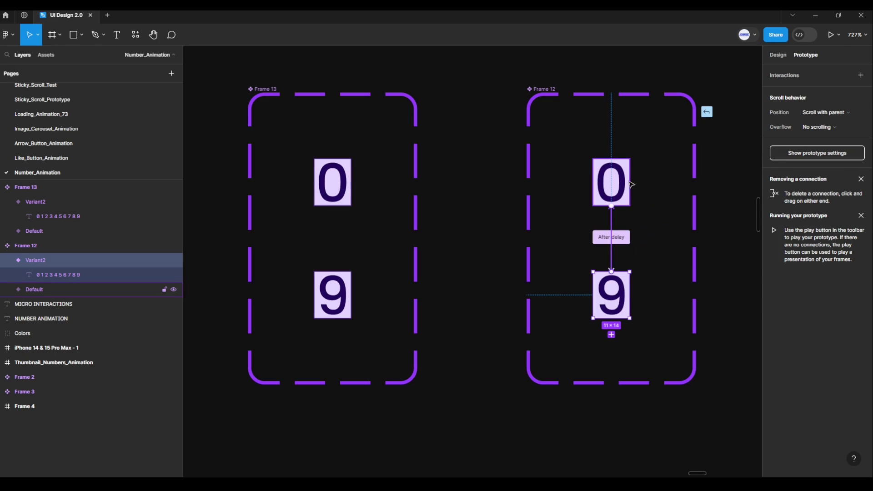
click(587, 229)
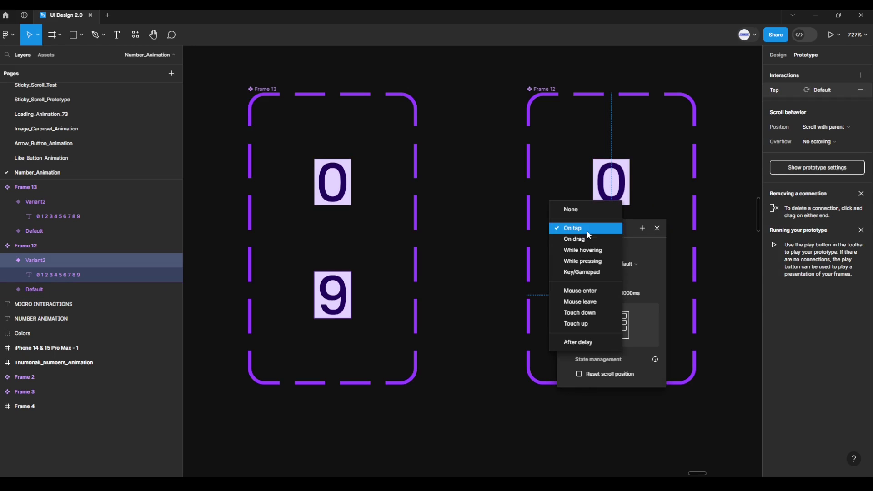
click(576, 343)
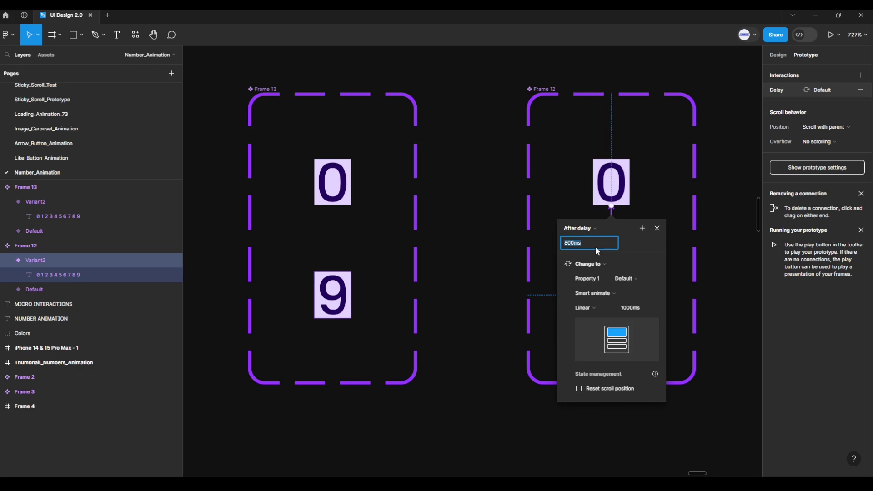
text(1)
key(Return)
click(611, 294)
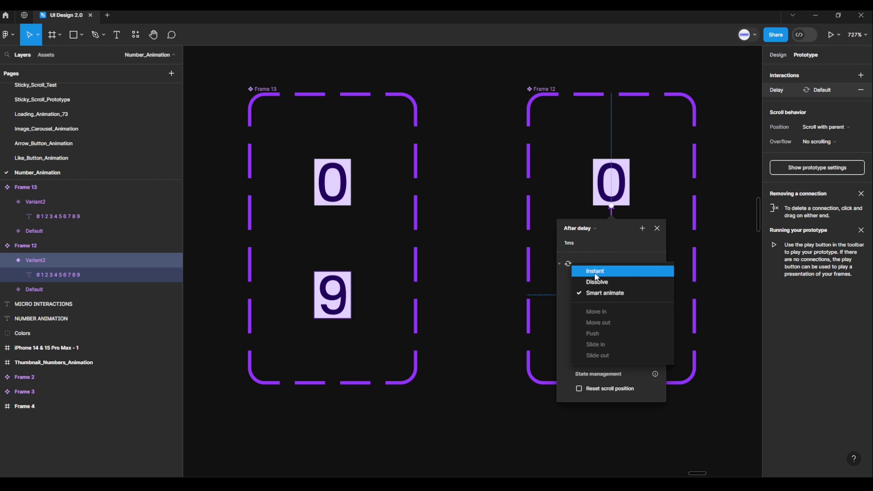
click(609, 271)
click(654, 232)
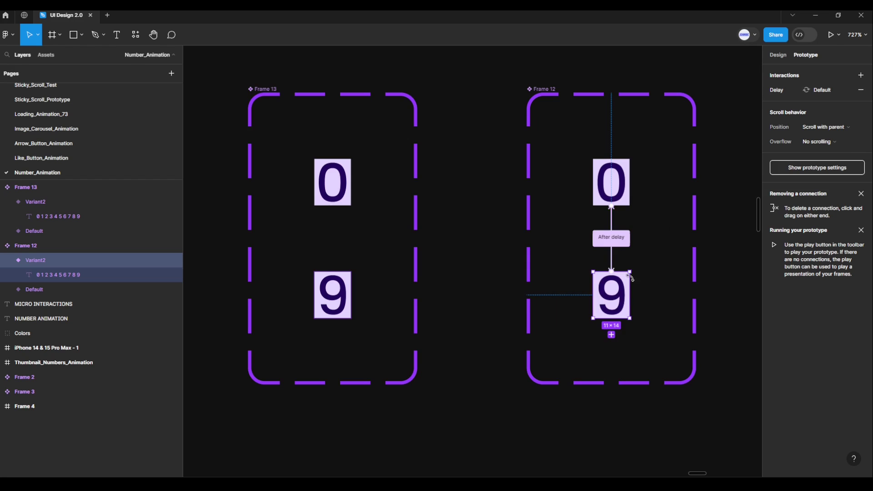
click(348, 160)
- Connect Frame 13's 0 to its 9 variant, triggered After delay of 1 ms
drag(351, 182, 356, 293)
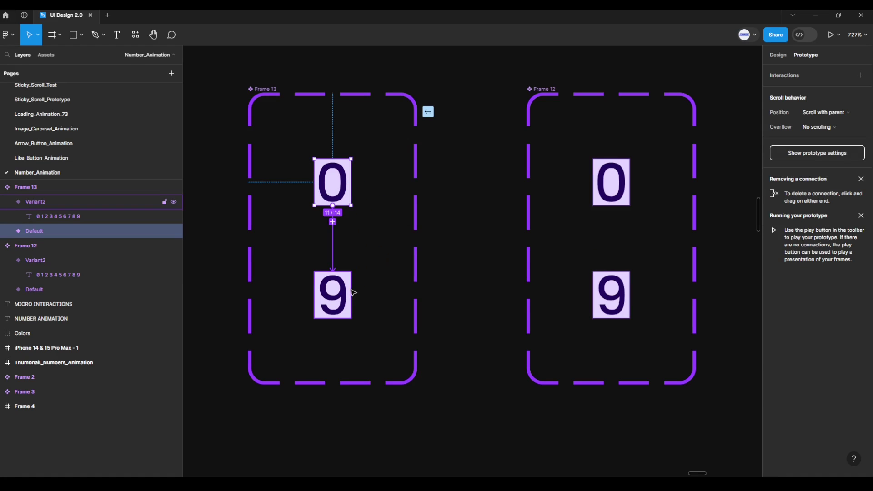
click(308, 296)
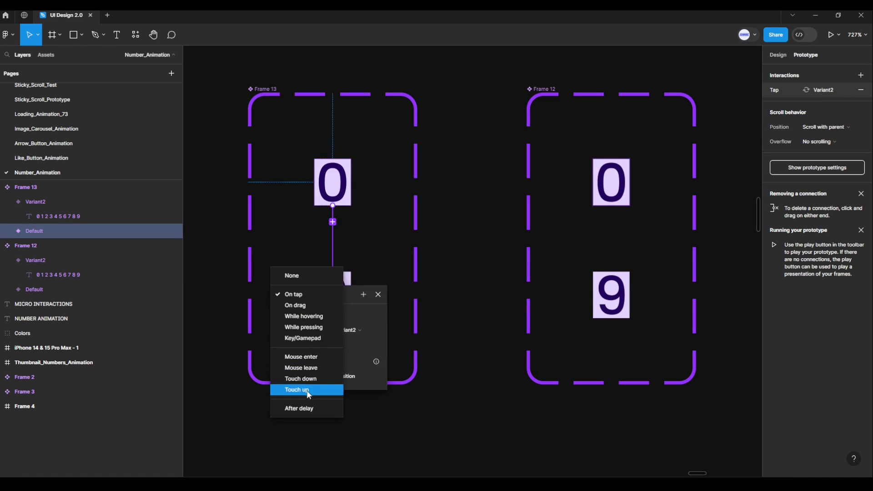
click(305, 408)
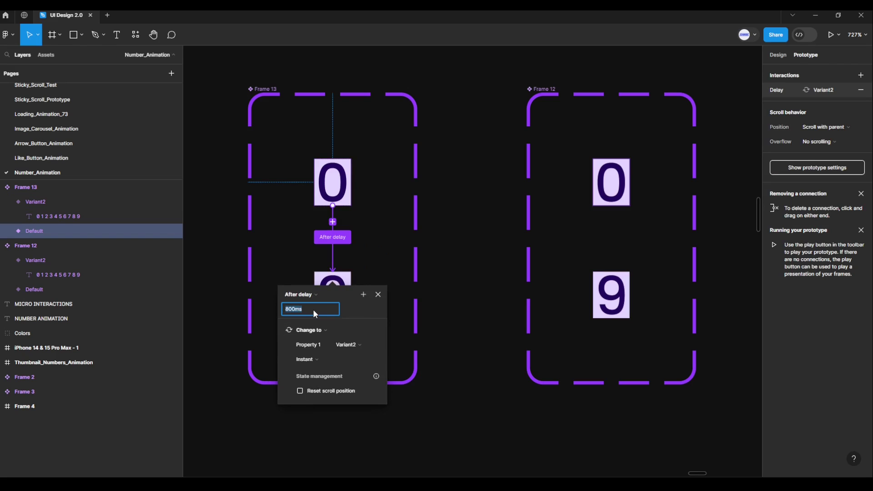
key(Return)
- Set that transition to Smart animate, Linear easing, with a 9000 ms duration
click(320, 358)
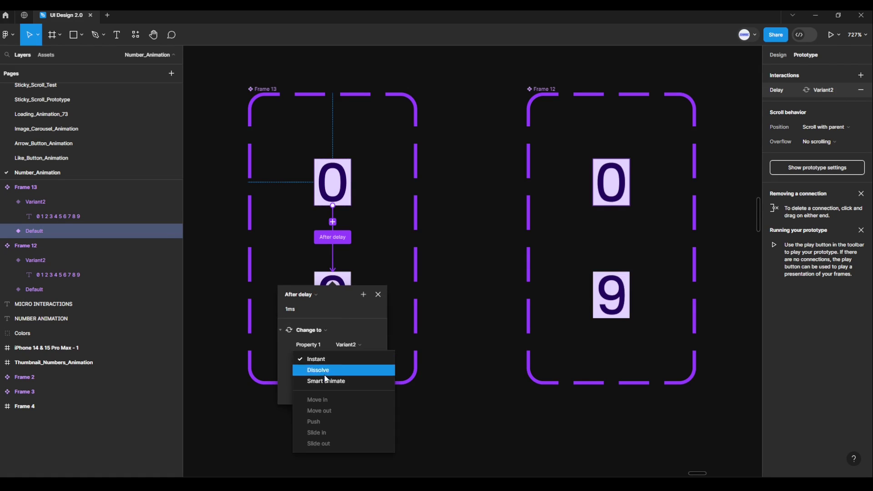
click(325, 379)
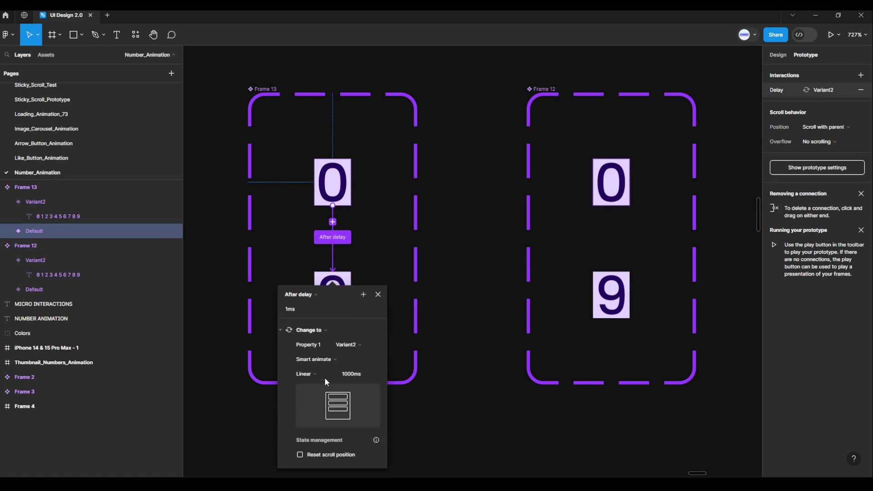
click(322, 377)
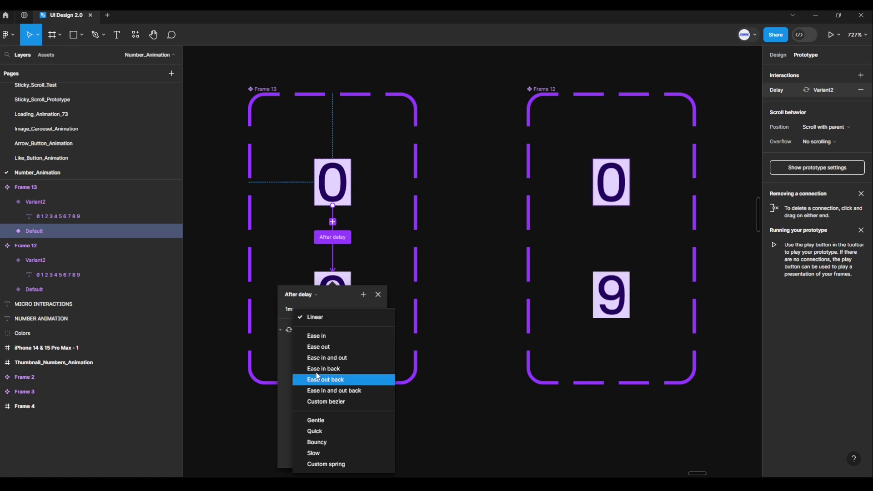
click(315, 317)
click(370, 375)
key(ctrl+a)
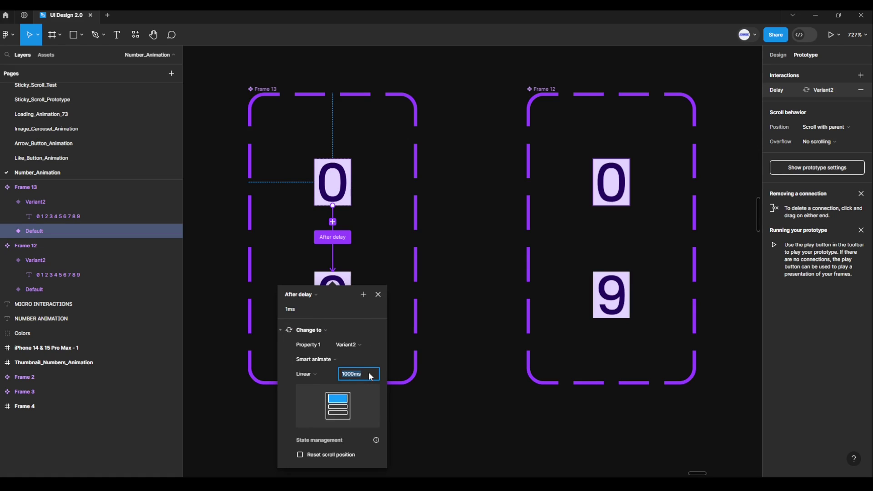
text(900)
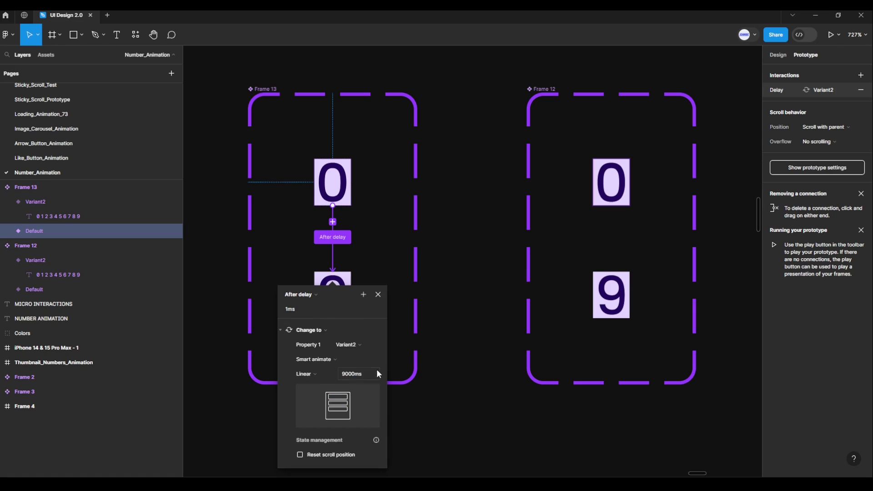
click(378, 294)
click(439, 275)
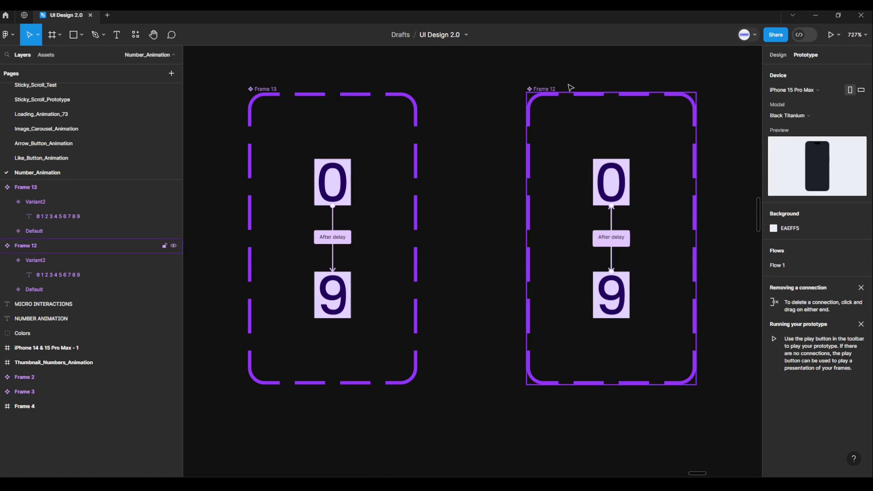
- Return to Design properties and select the 0 Default layer in Frame 12
click(777, 55)
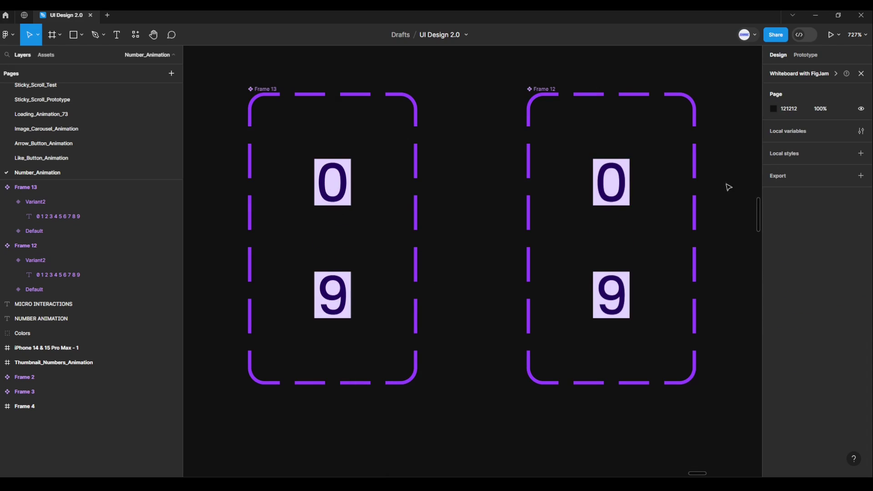
scroll(727, 195, down, 3)
drag(680, 213, 661, 218)
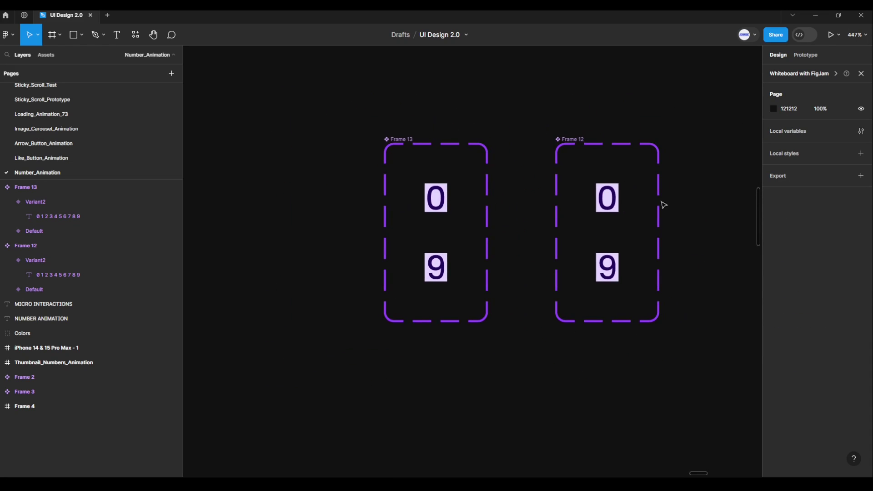
click(614, 195)
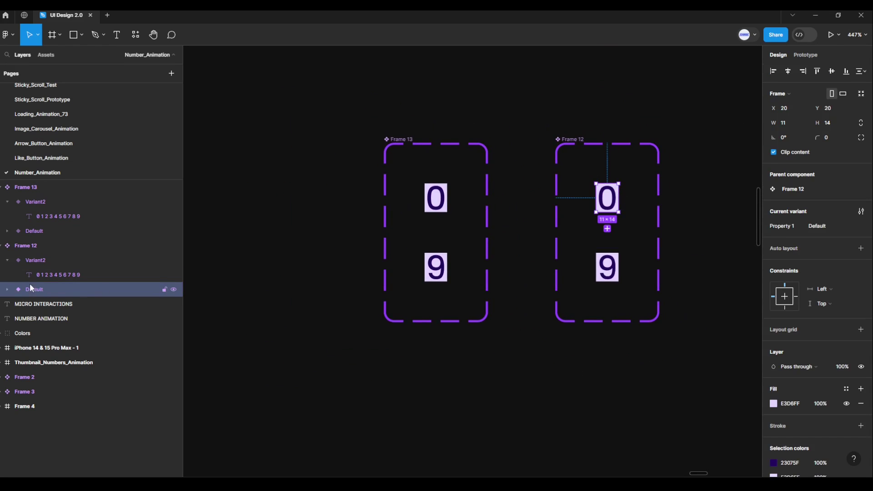
mouse_move(34, 289)
right_click(48, 290)
click(60, 250)
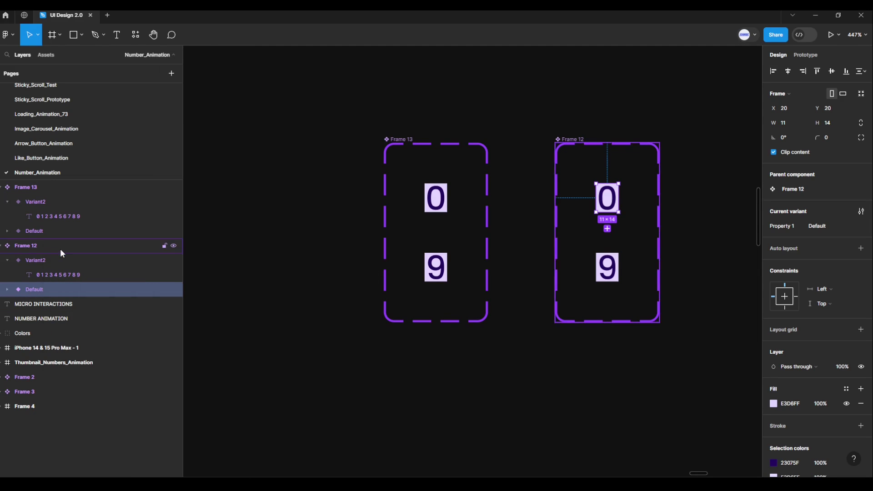
scroll(748, 304, down, 5)
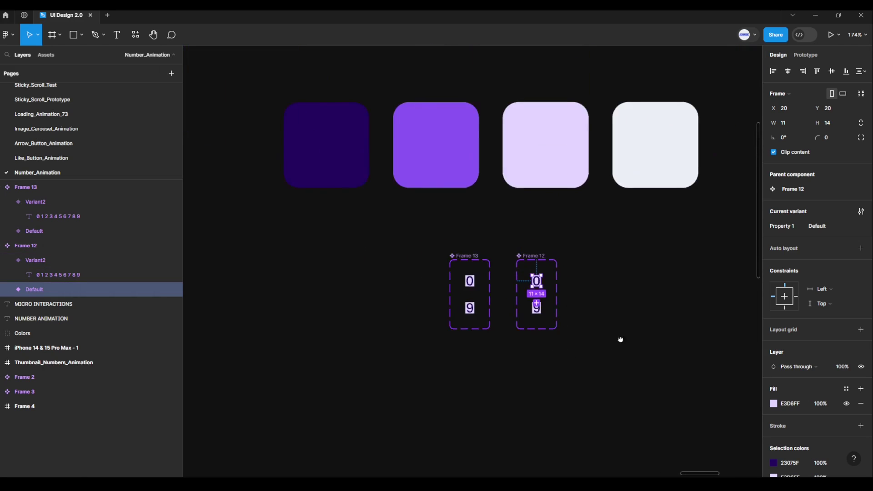
scroll(567, 336, down, 5)
scroll(498, 249, down, 5)
scroll(453, 210, right, 3)
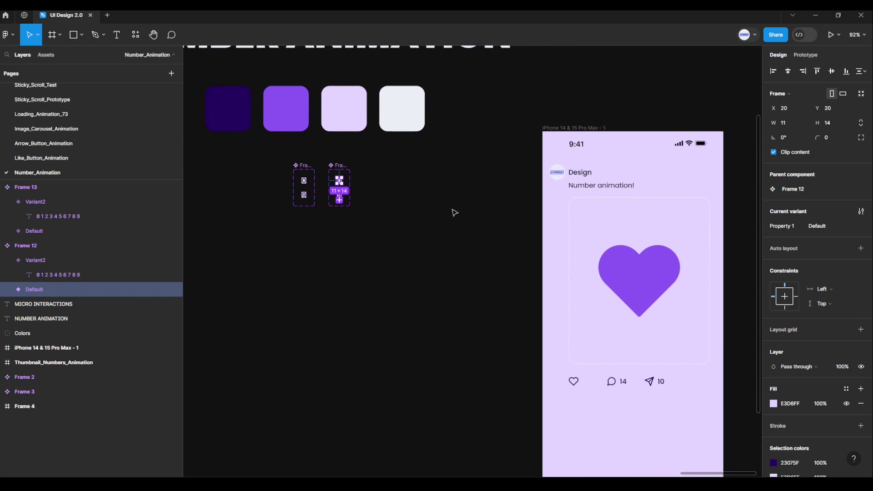
- Move the Frame 12 digit counter from the mockup's top-left to beside the heart icon
click(541, 122)
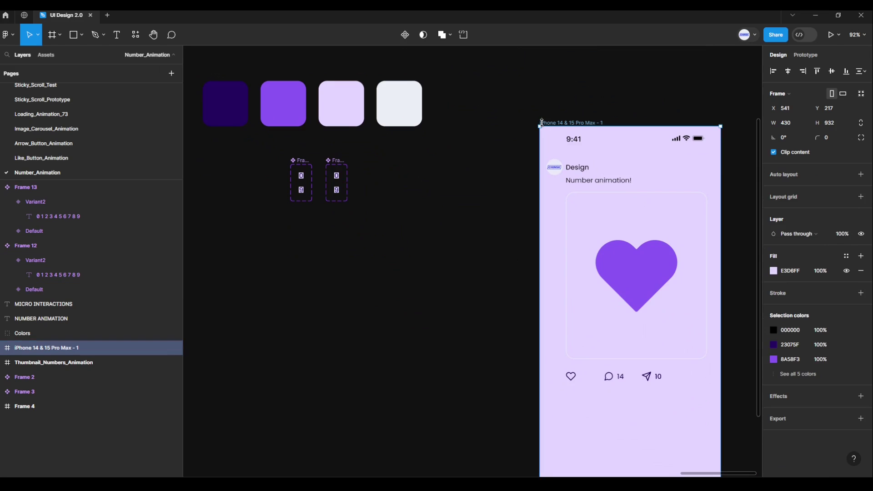
click(550, 139)
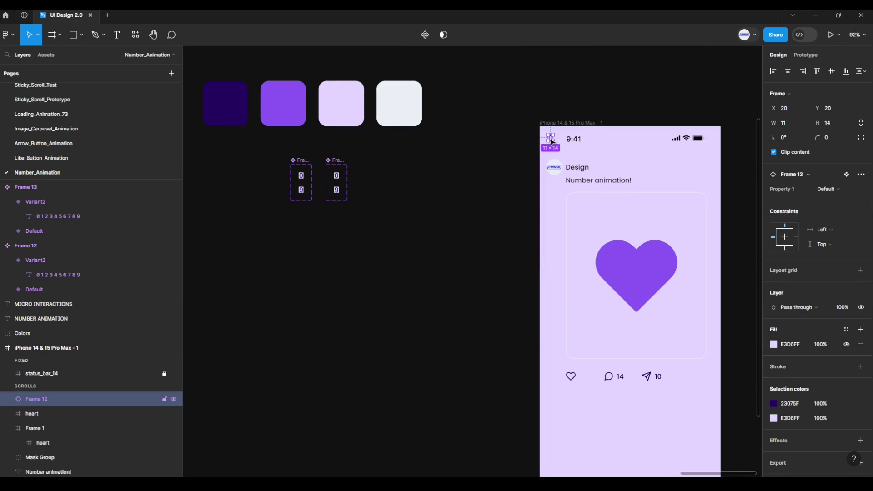
drag(552, 140, 590, 378)
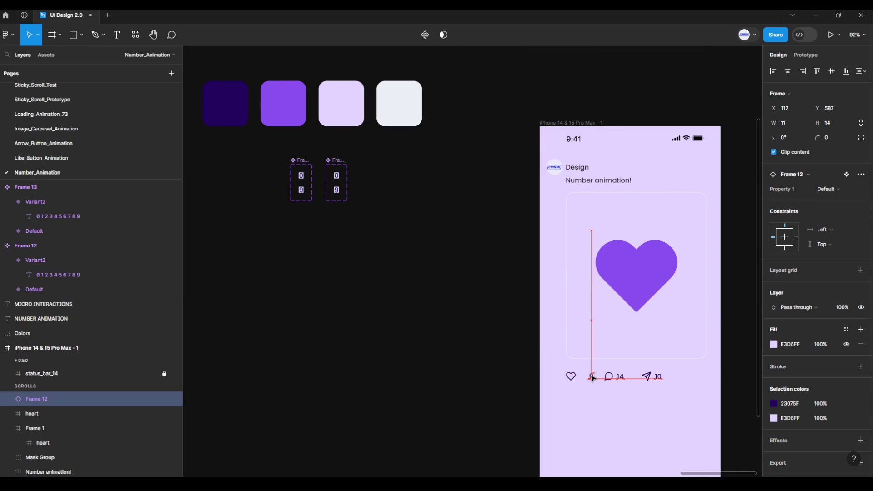
scroll(540, 352, down, 2)
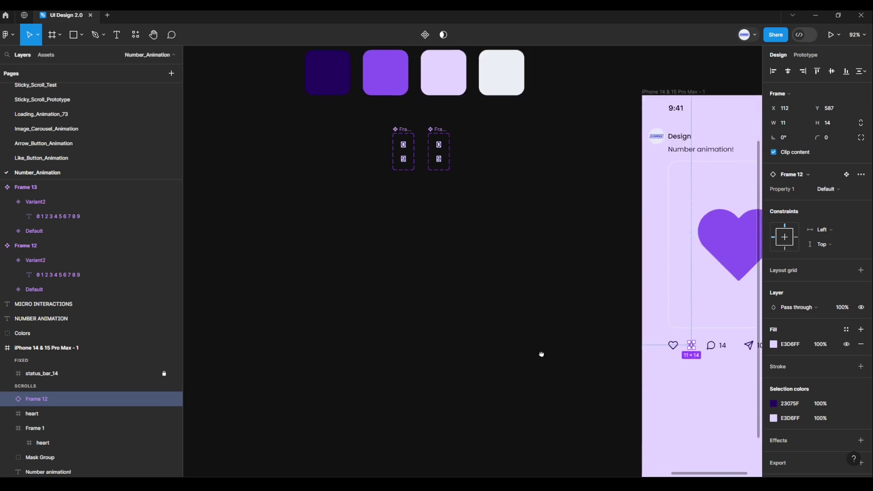
scroll(501, 345, down, 2)
scroll(485, 326, up, 1)
scroll(462, 200, up, 3)
scroll(455, 182, up, 2)
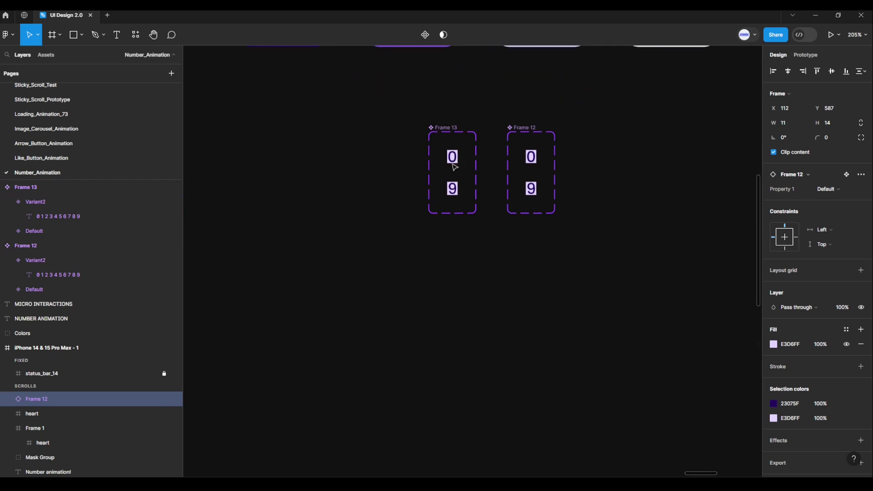
- Copy Frame 13's Default variant and paste it into the phone mockup
click(453, 163)
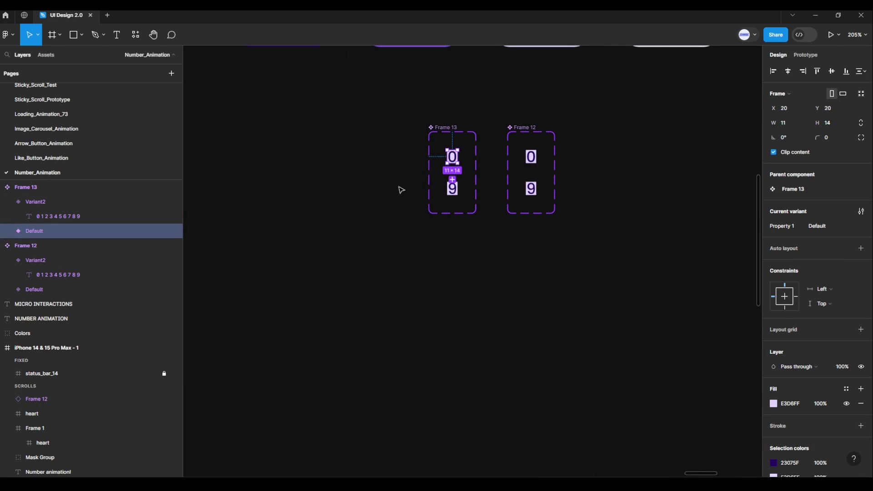
right_click(48, 229)
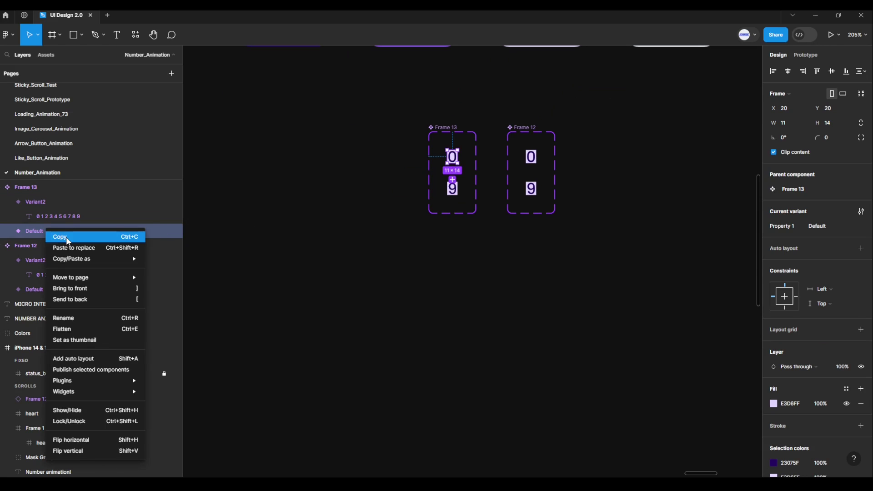
click(98, 236)
scroll(517, 326, down, 2)
scroll(518, 332, down, 2)
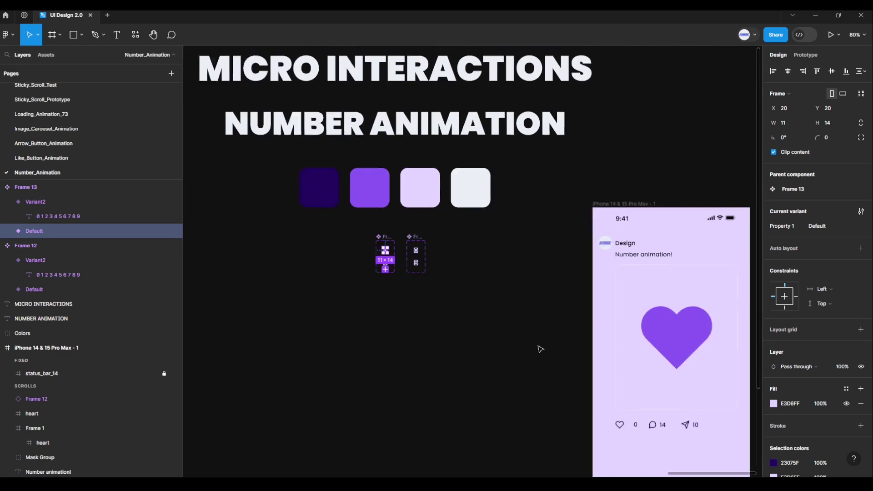
scroll(540, 348, down, 1)
click(521, 188)
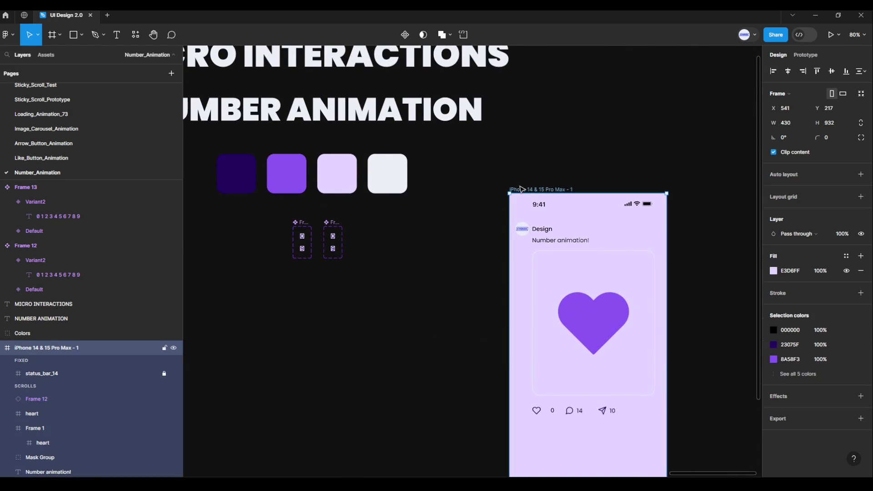
key(ctrl+v)
- Place the two 0 digits side by side right next to the heart icon
scroll(519, 204, up, 2)
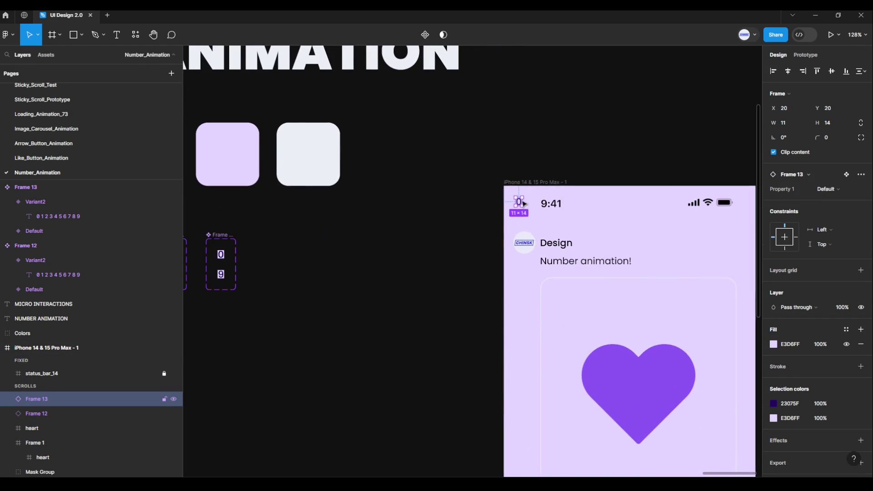
mouse_move(523, 198)
mouse_down()
mouse_move(563, 400)
mouse_move(562, 352)
mouse_up()
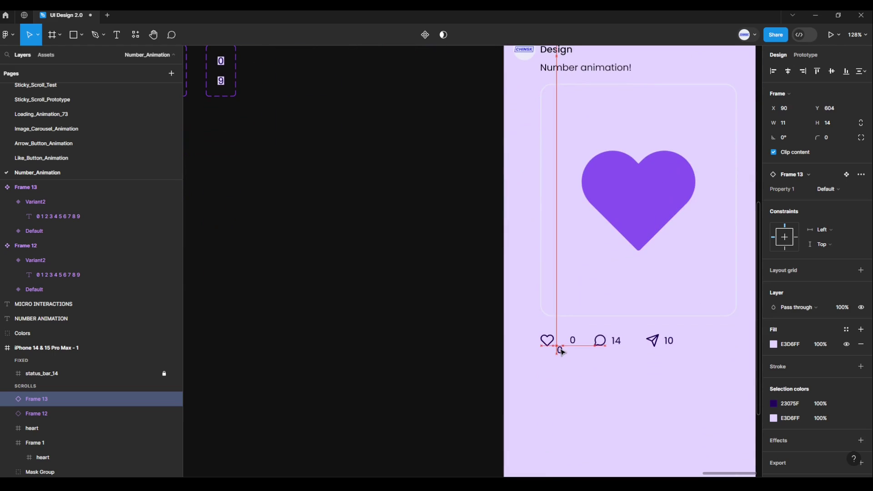
scroll(562, 352, up, 2)
scroll(562, 352, up, 2)
scroll(563, 352, up, 2)
scroll(566, 360, up, 2)
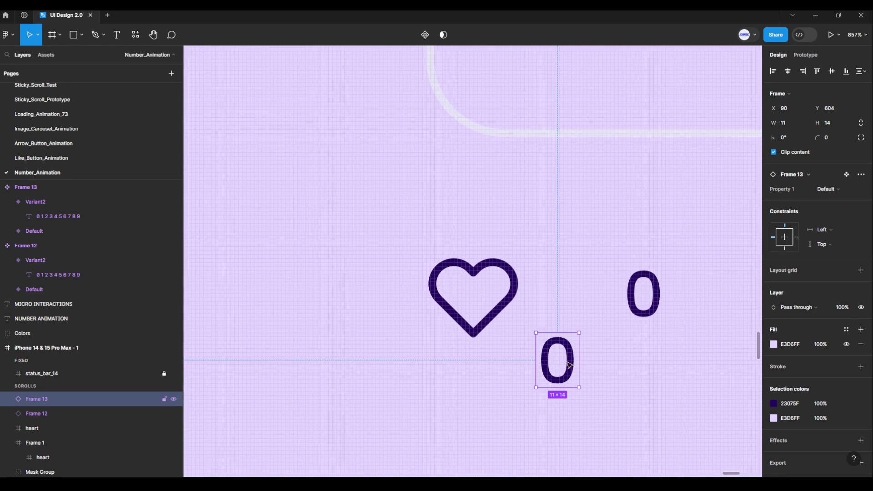
drag(574, 366, 585, 294)
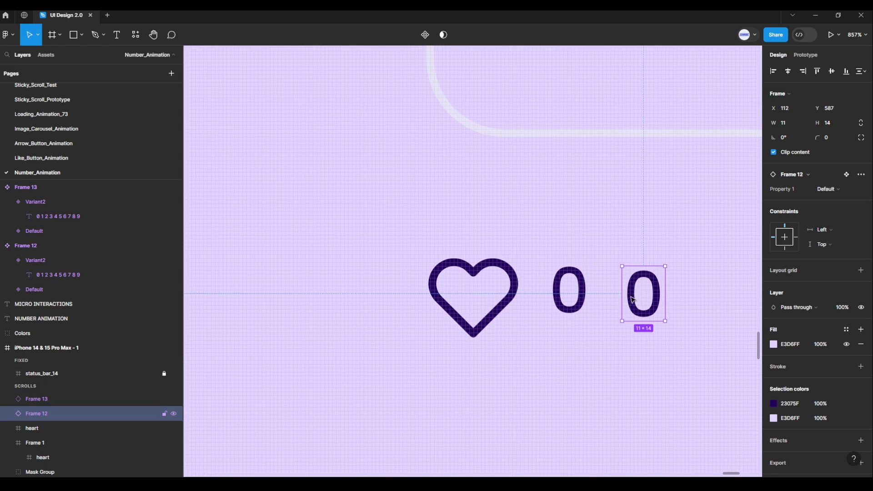
mouse_move(633, 299)
mouse_down()
mouse_move(620, 289)
mouse_move(603, 294)
mouse_up()
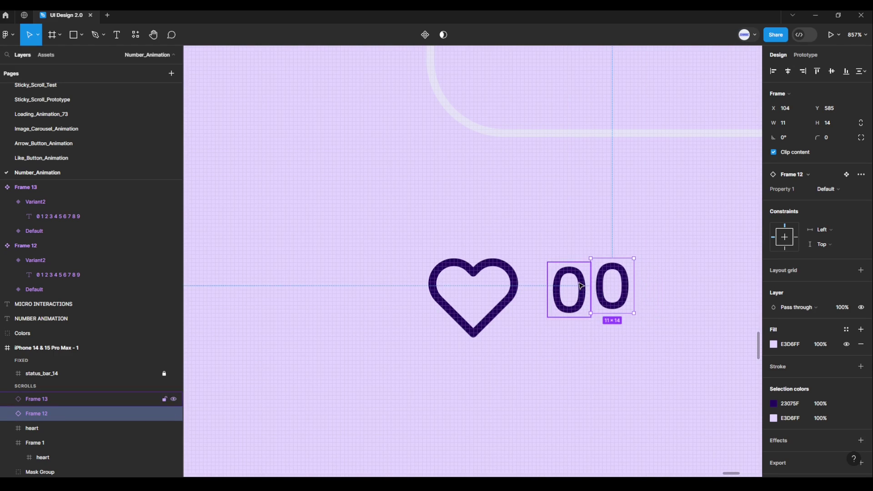
- Select both 0 digits and nudge the pair right and down into alignment with the heart
click(581, 286)
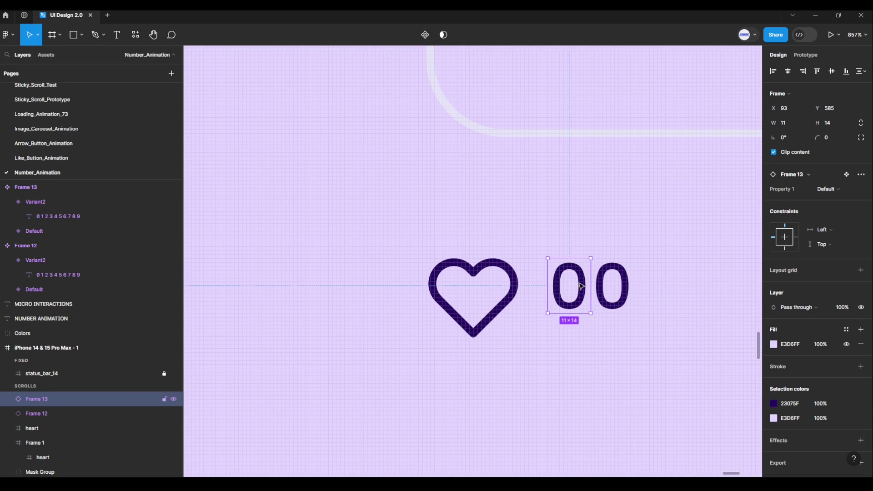
click(543, 249)
drag(542, 250, 655, 346)
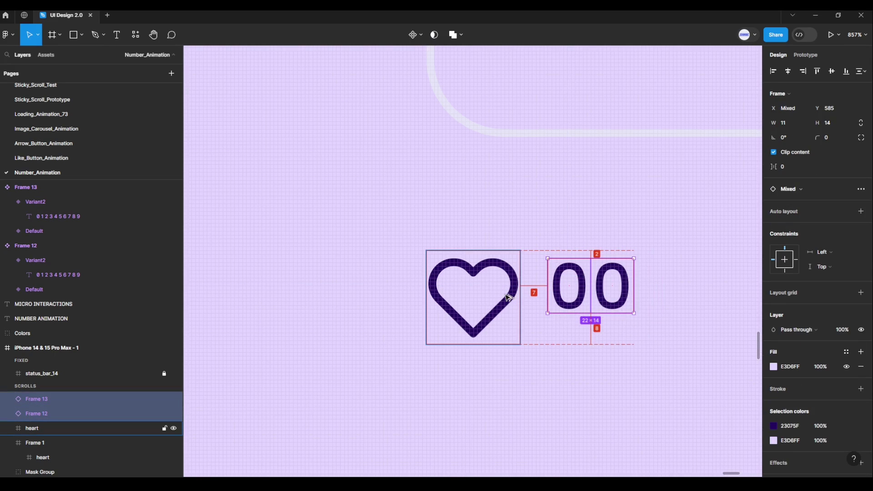
key(Right)
key(Down)
key(Down)
key(Down)
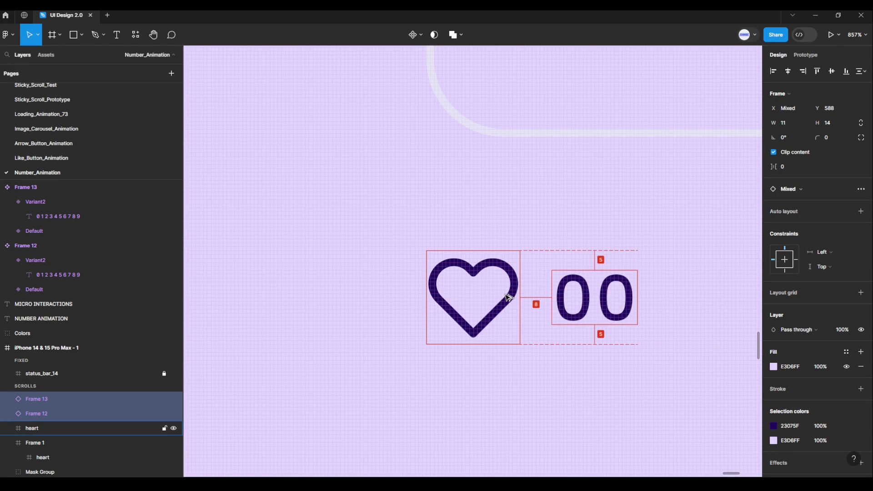
click(566, 380)
scroll(566, 380, down, 10)
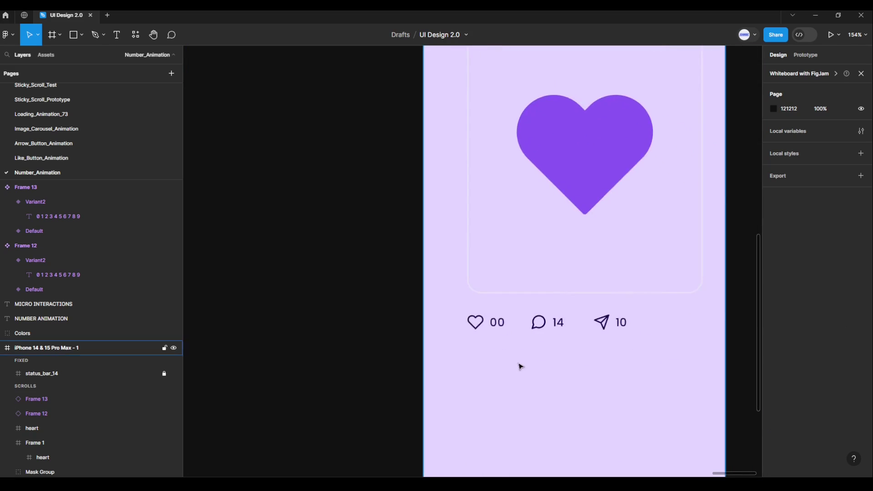
- Duplicate the first phone mockup to its right
scroll(523, 375, down, 2)
scroll(500, 377, down, 2)
scroll(468, 364, down, 2)
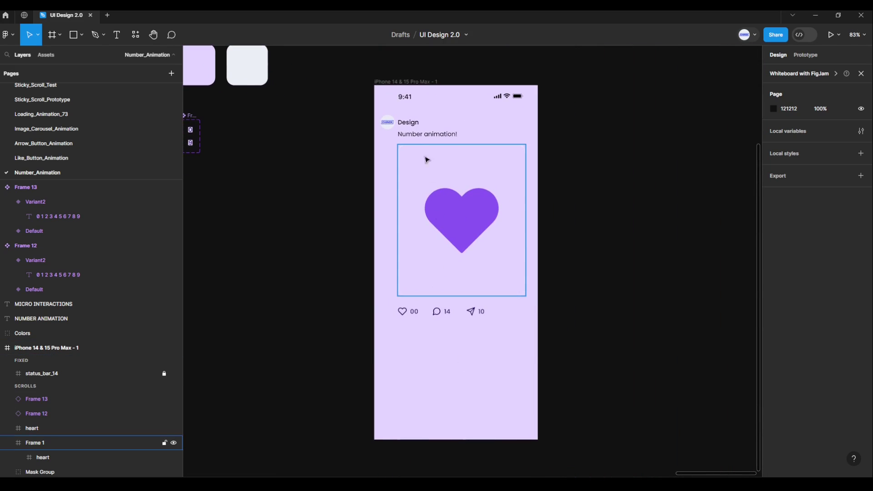
click(408, 82)
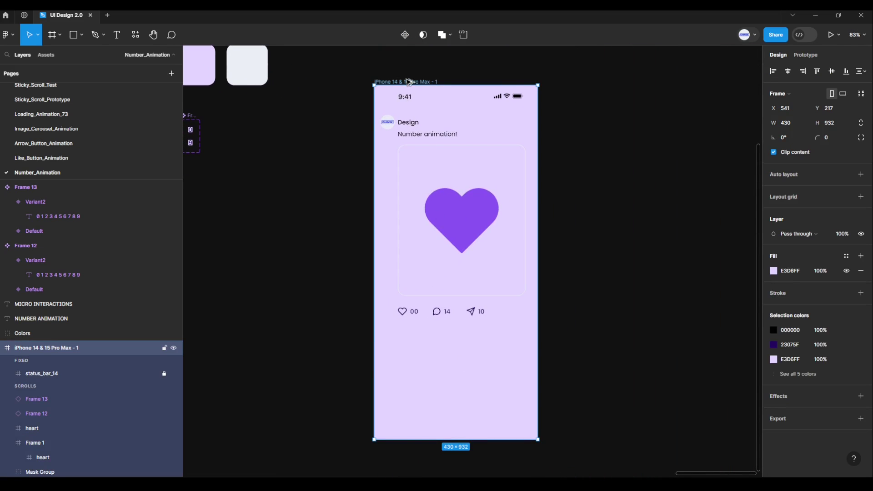
drag(409, 82, 588, 87)
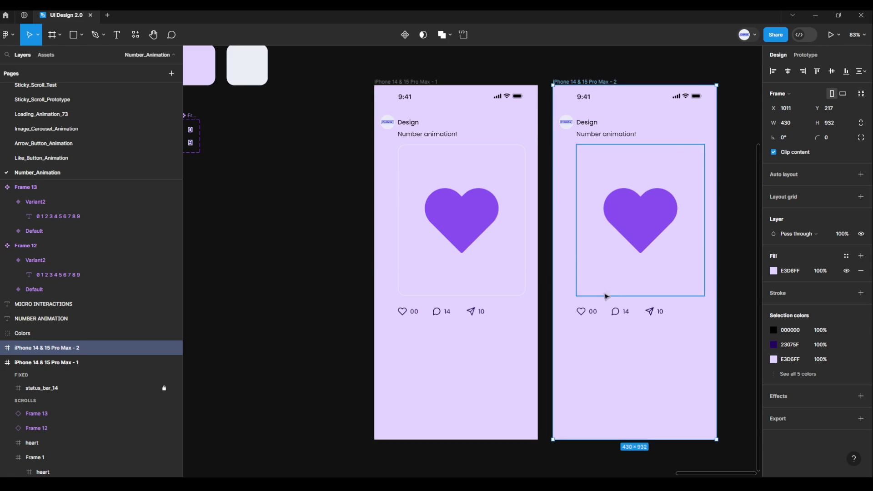
- Delete both 0 digits from the copied mockup
scroll(603, 329, up, 3)
scroll(603, 328, up, 3)
scroll(603, 328, up, 2)
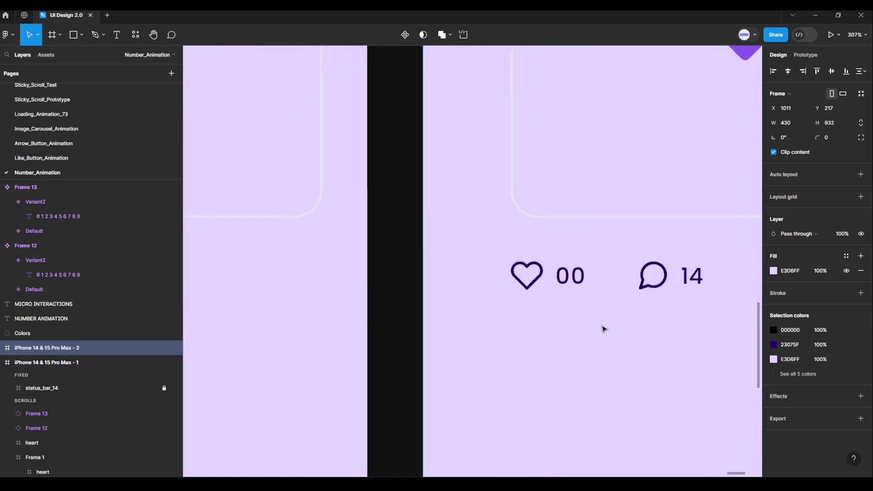
scroll(603, 329, up, 2)
click(575, 266)
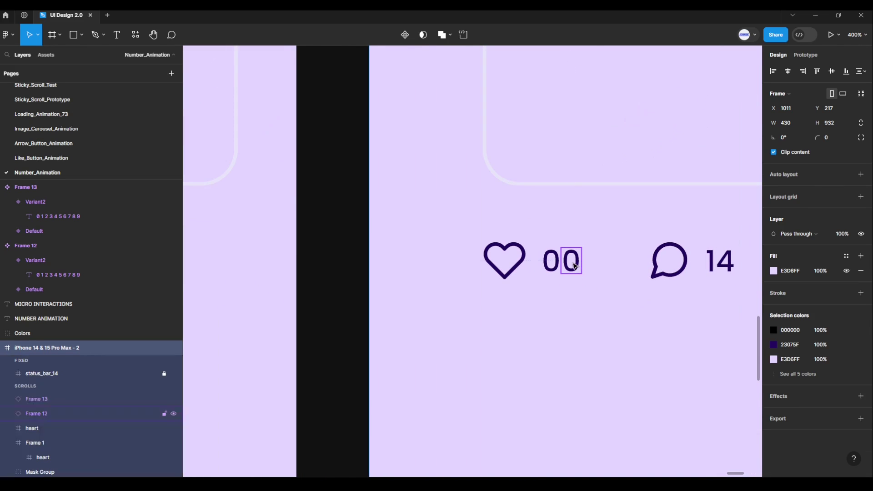
key(Delete)
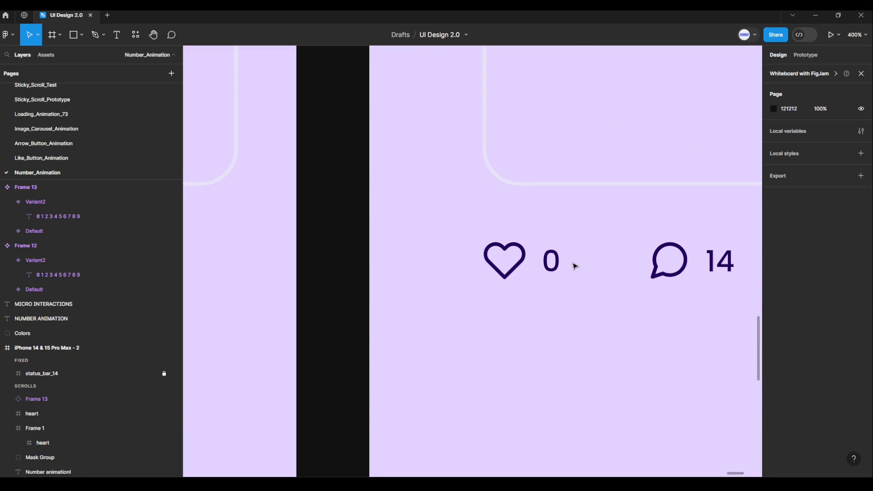
click(557, 265)
key(Delete)
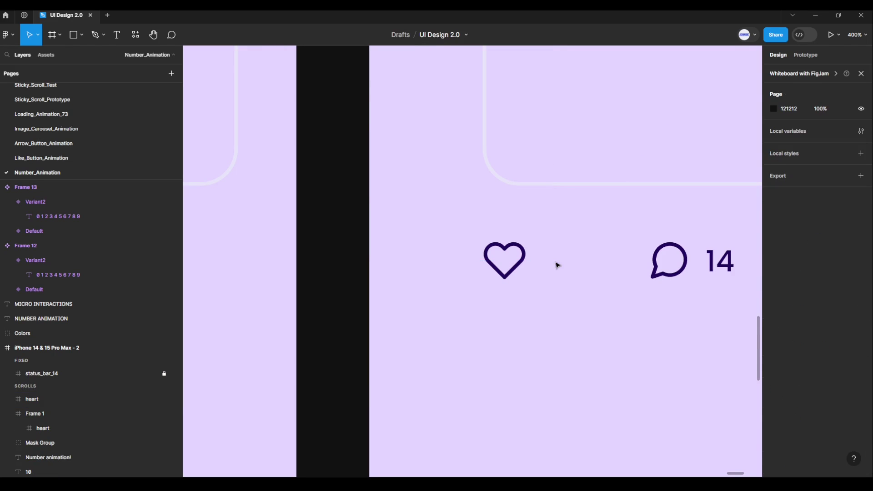
- Duplicate the 14 count beside the heart and change it to 100
click(719, 273)
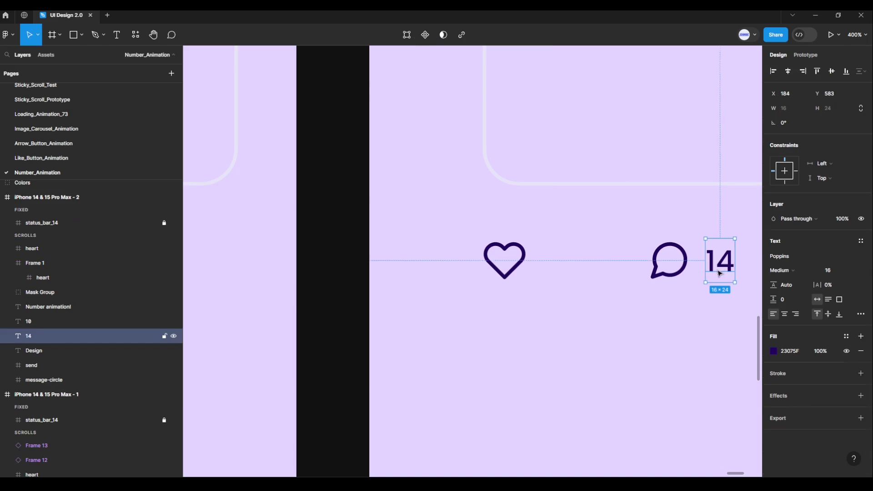
alt+drag(732, 263, 571, 262)
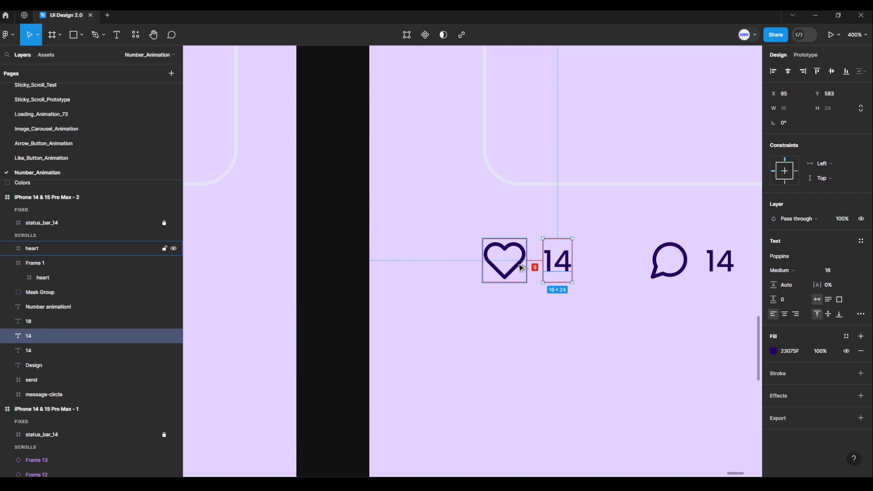
key(Left)
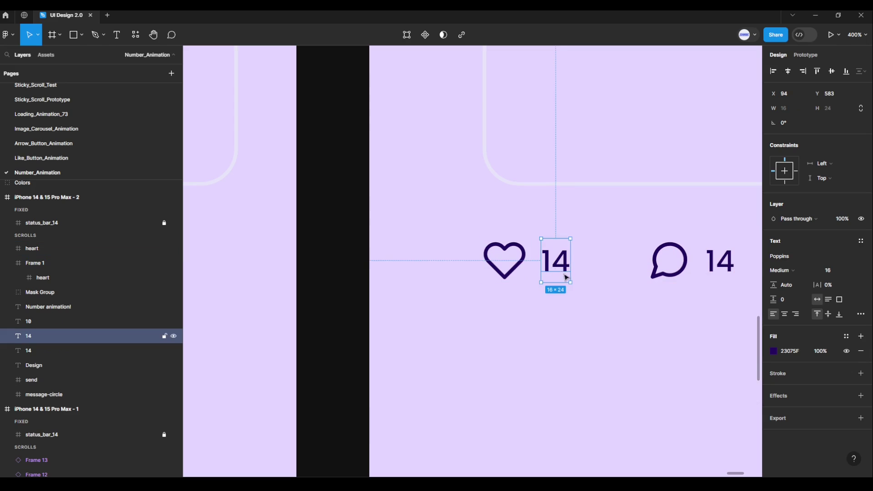
double_click(567, 264)
click(563, 262)
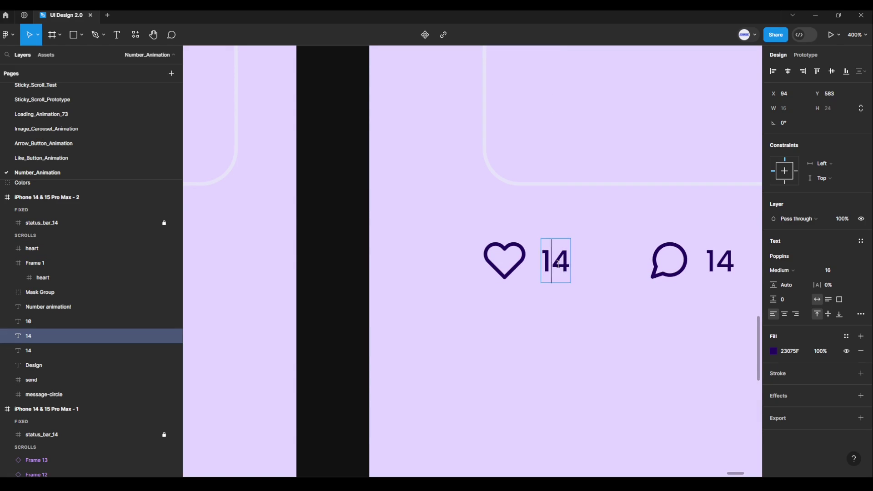
double_click(571, 262)
text(100)
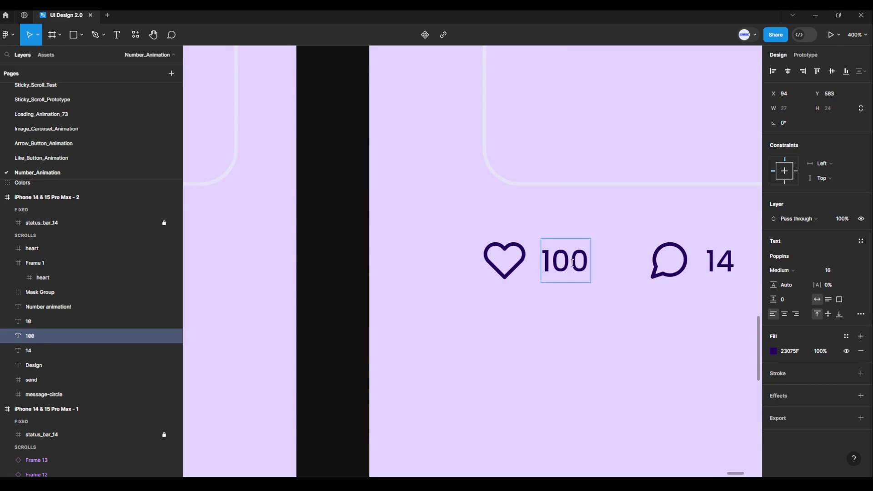
key(Escape)
- Select the heart inside the first phone's post card
scroll(471, 366, down, 2)
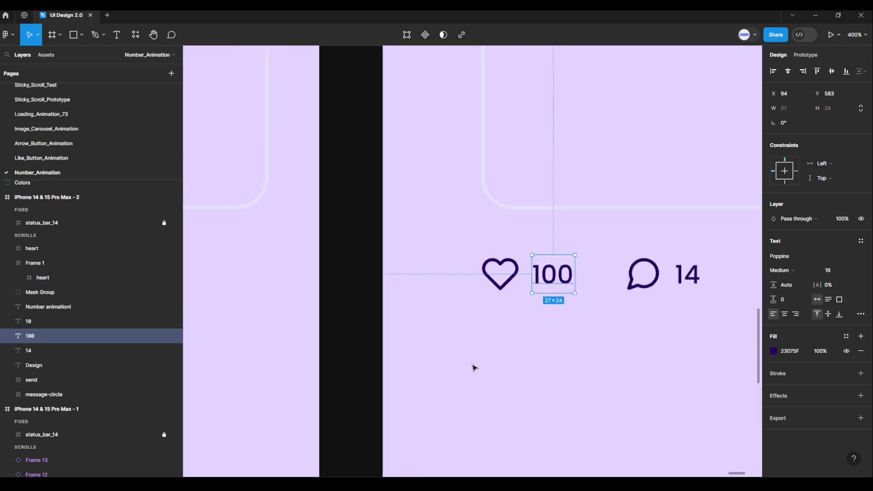
scroll(475, 368, down, 3)
scroll(583, 370, left, 3)
scroll(485, 384, down, 2)
scroll(545, 381, left, 2)
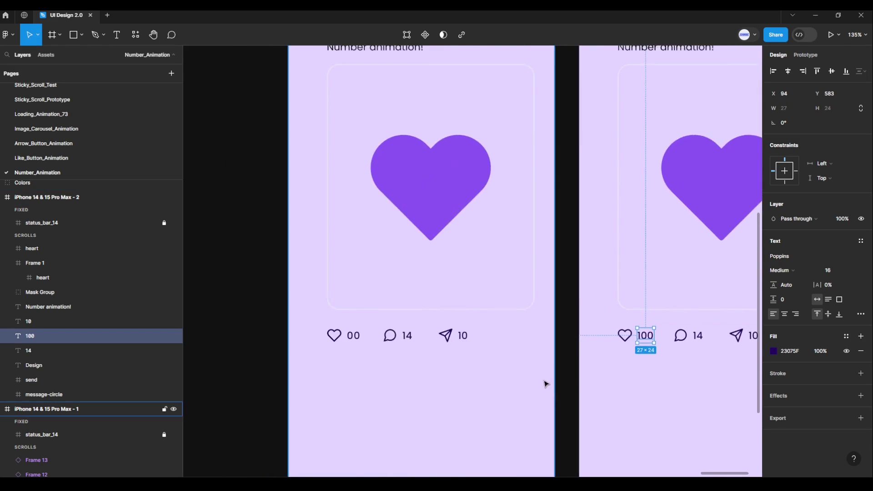
scroll(505, 309, down, 3)
click(484, 267)
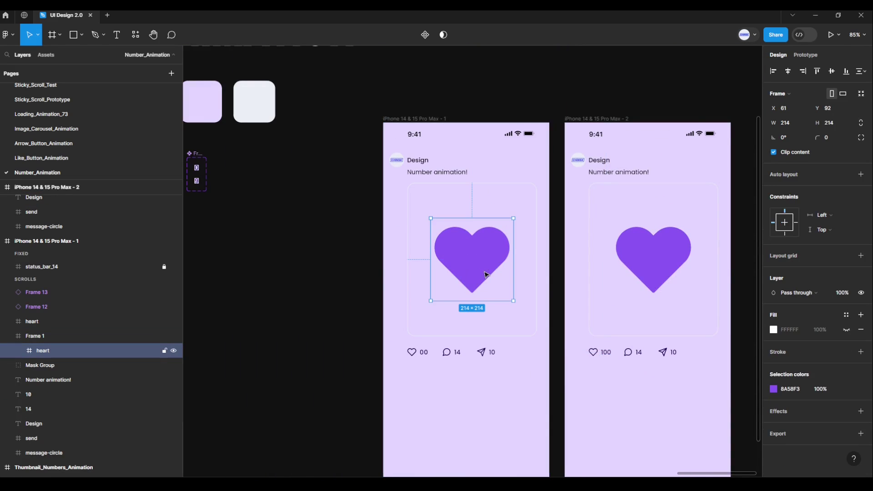
- Delete the heart and place a copy of the 00 digits centred in the first phone's card
key(Delete)
scroll(431, 363, up, 3)
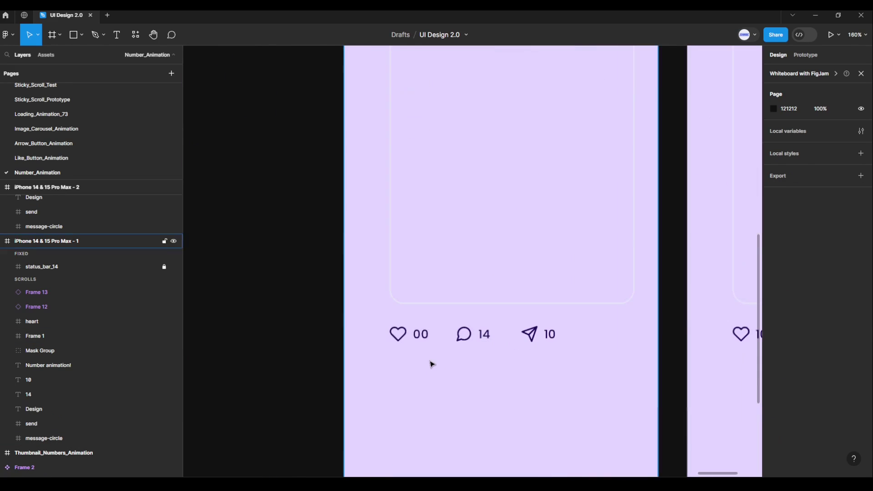
click(426, 339)
shift+click(416, 340)
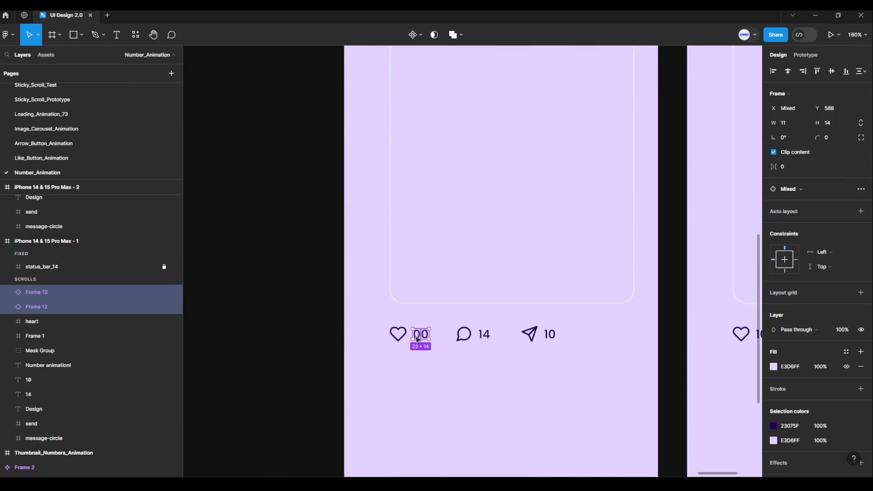
drag(428, 337, 431, 160)
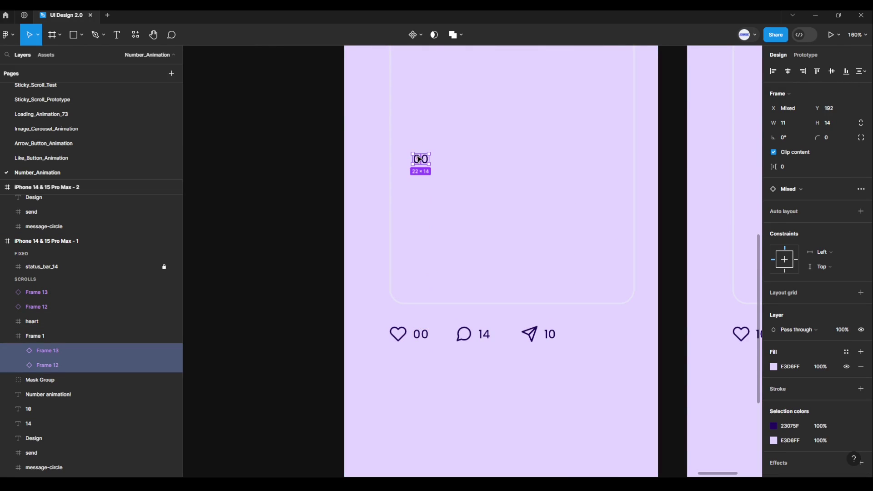
drag(425, 164, 516, 174)
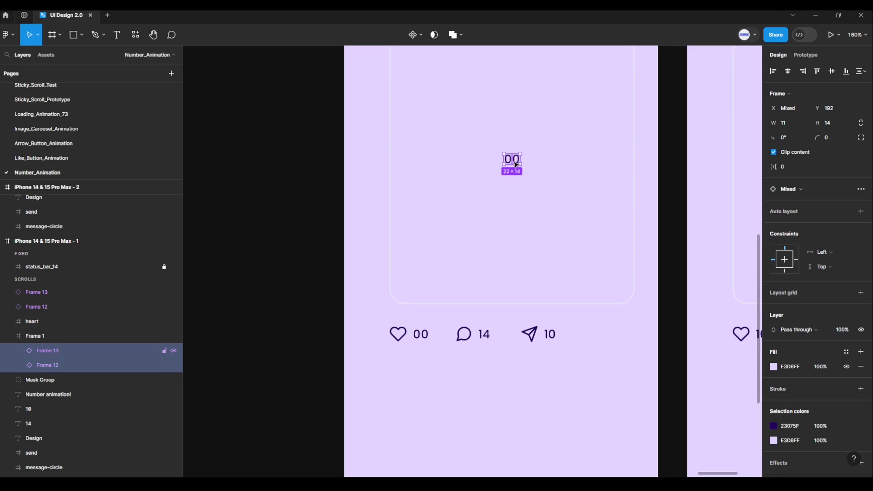
drag(516, 174, 517, 162)
- Scale the 00 counter proportionally from its centre to about 6.3 times its size
click(37, 35)
click(36, 68)
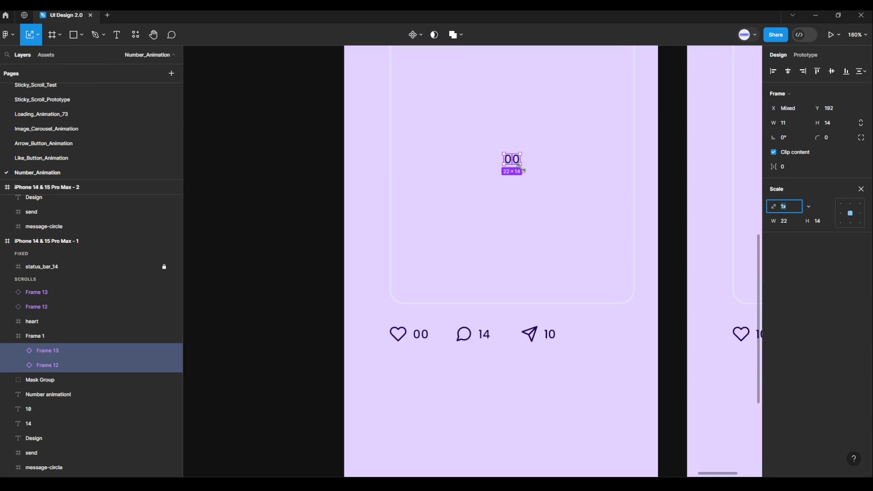
drag(522, 166, 542, 192)
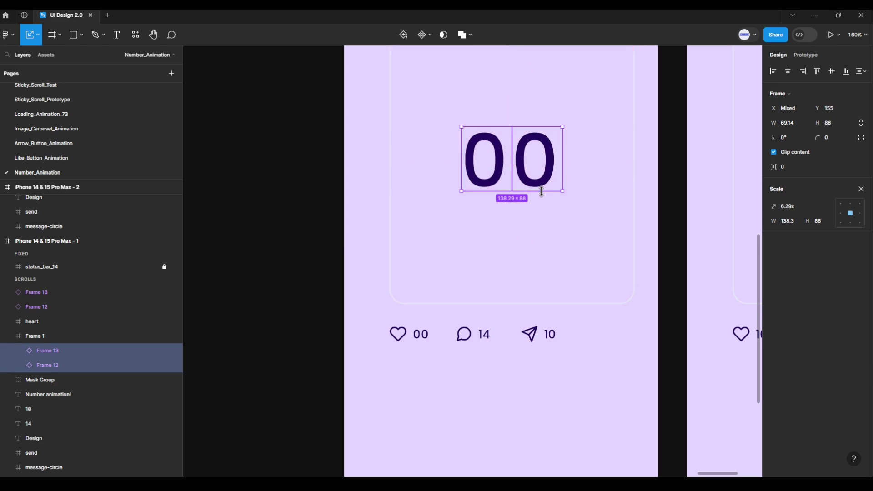
scroll(606, 245, down, 2)
drag(606, 245, 567, 308)
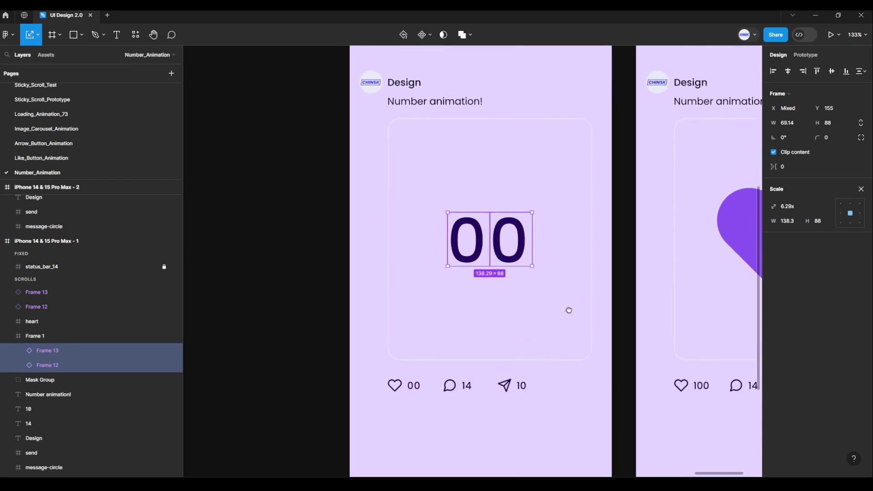
scroll(571, 312, down, 1)
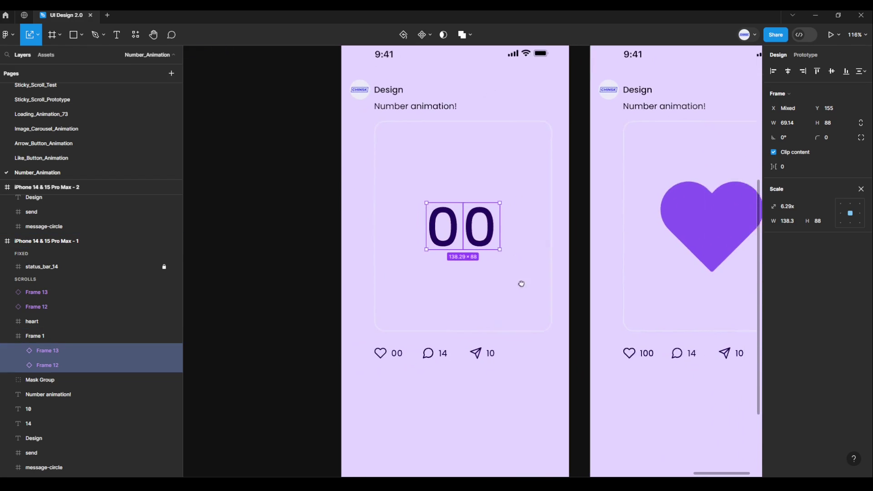
click(568, 317)
scroll(568, 318, down, 2)
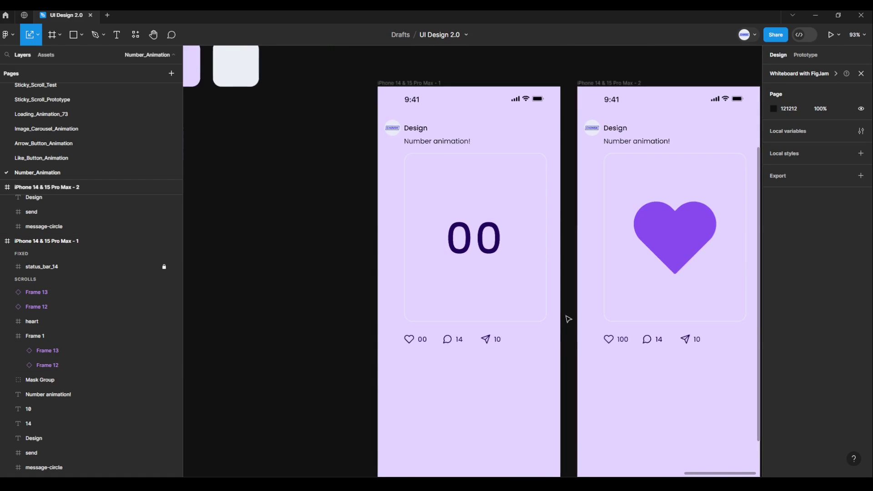
scroll(568, 318, down, 1)
drag(532, 294, 526, 298)
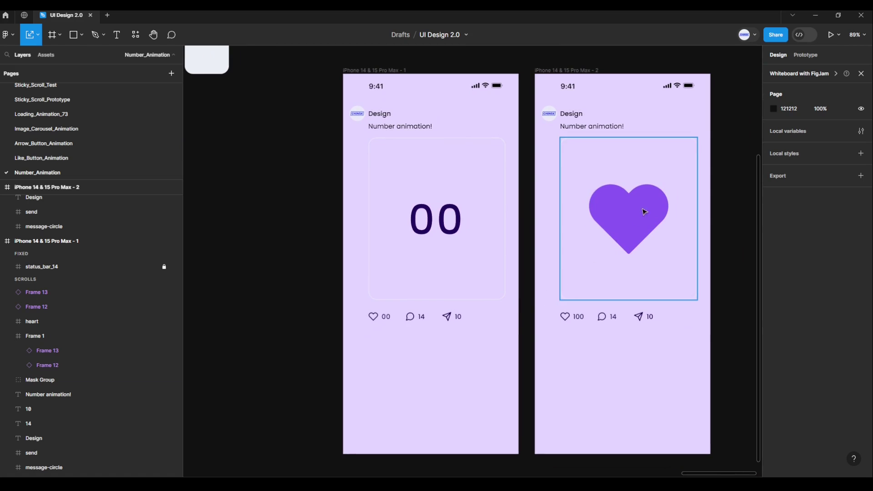
- Connect the first phone mockup to the second in Prototype mode
click(805, 55)
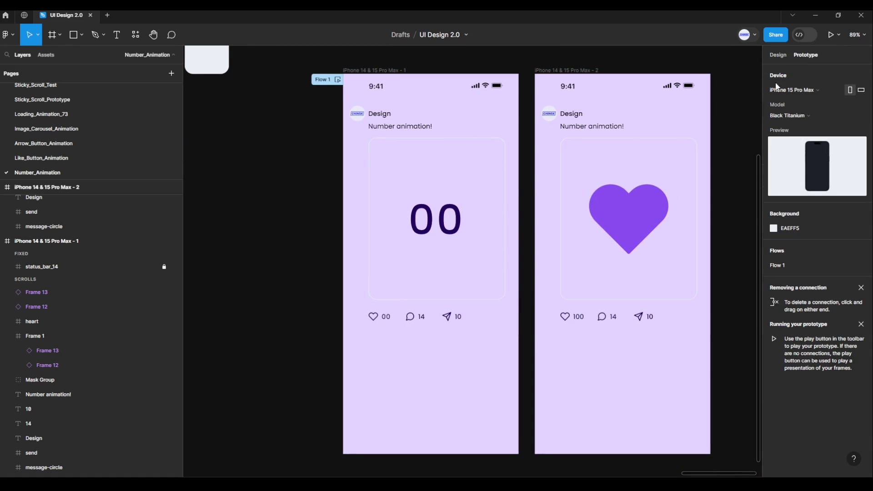
click(394, 71)
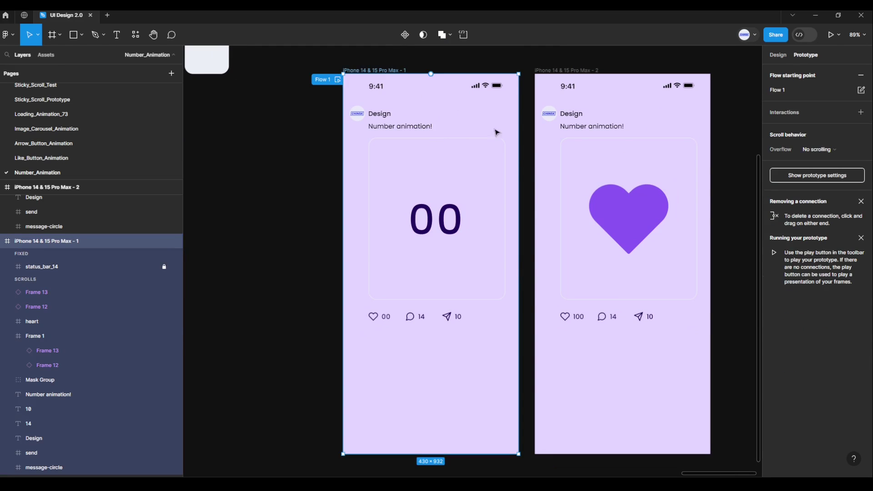
mouse_move(518, 263)
drag(518, 264, 542, 268)
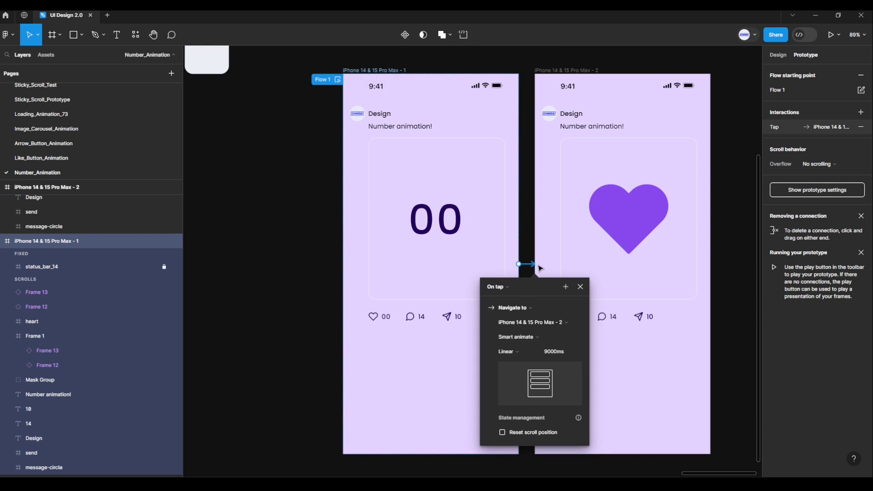
- Set the connection to trigger After delay of 10000 ms with an Instant transition
click(507, 286)
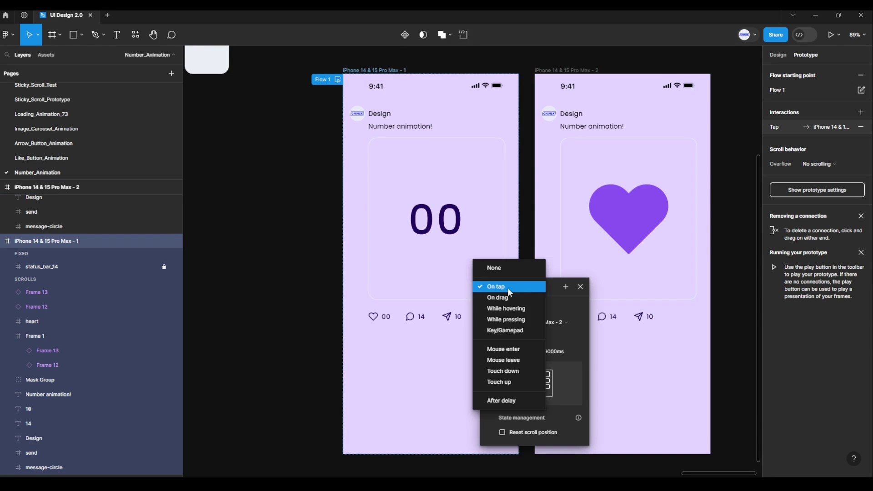
click(500, 400)
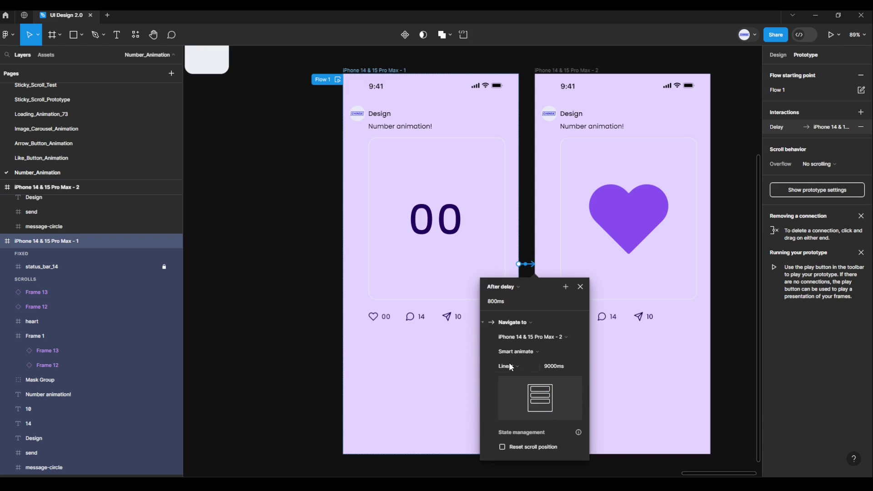
click(519, 308)
text(0000)
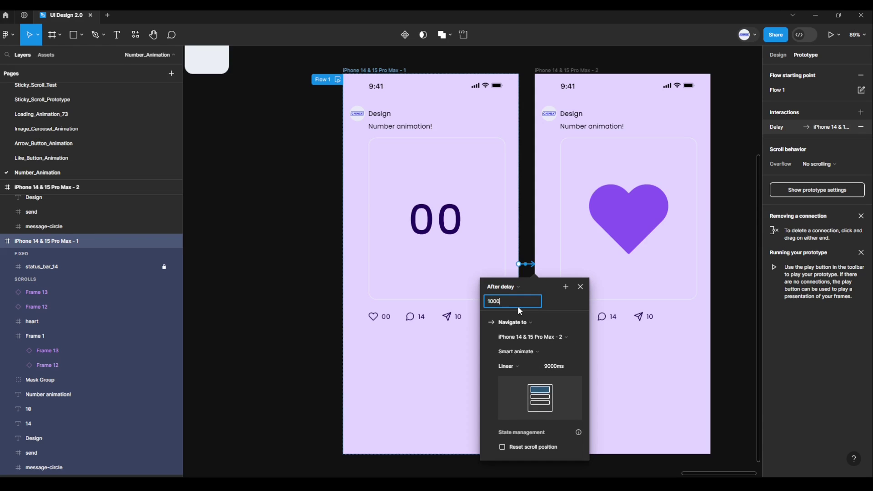
key(Return)
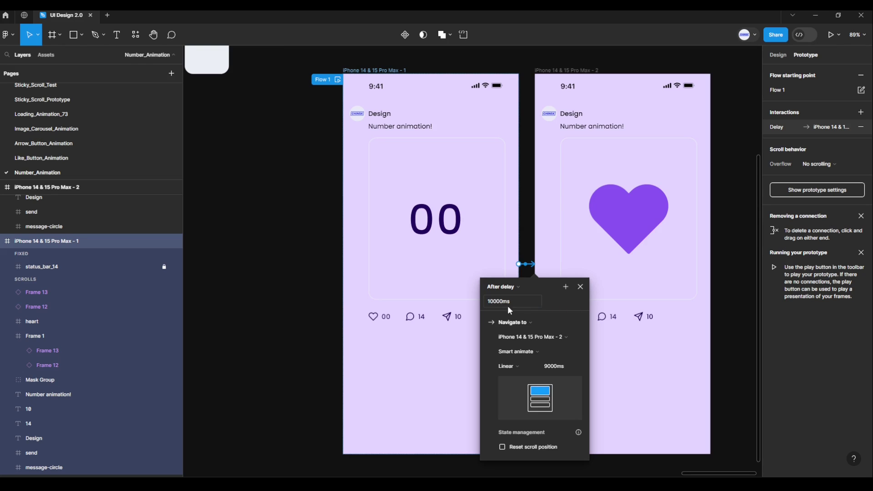
click(533, 358)
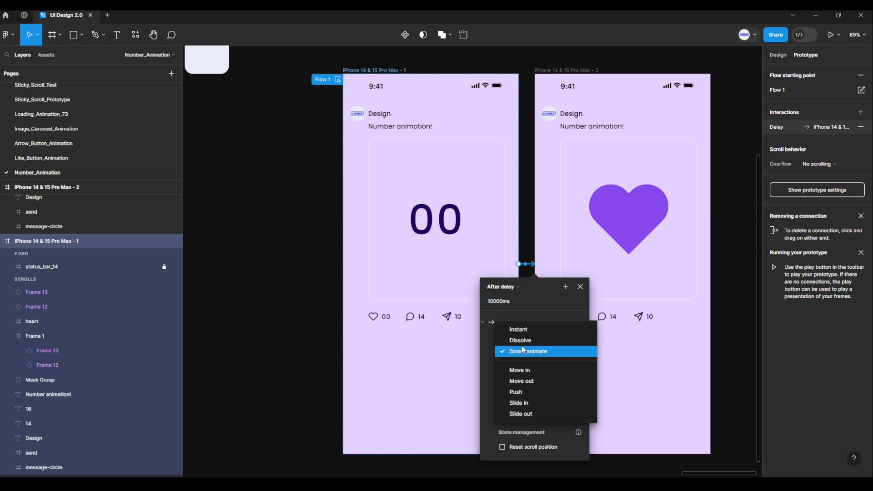
click(521, 330)
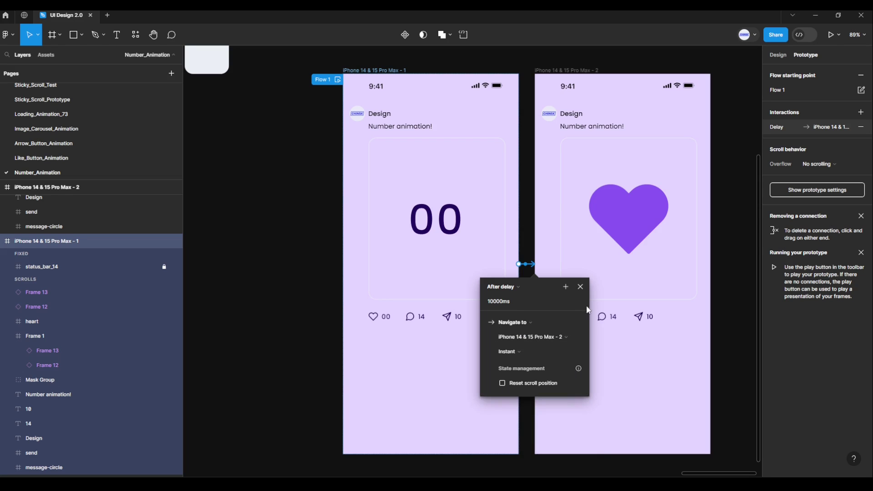
click(581, 287)
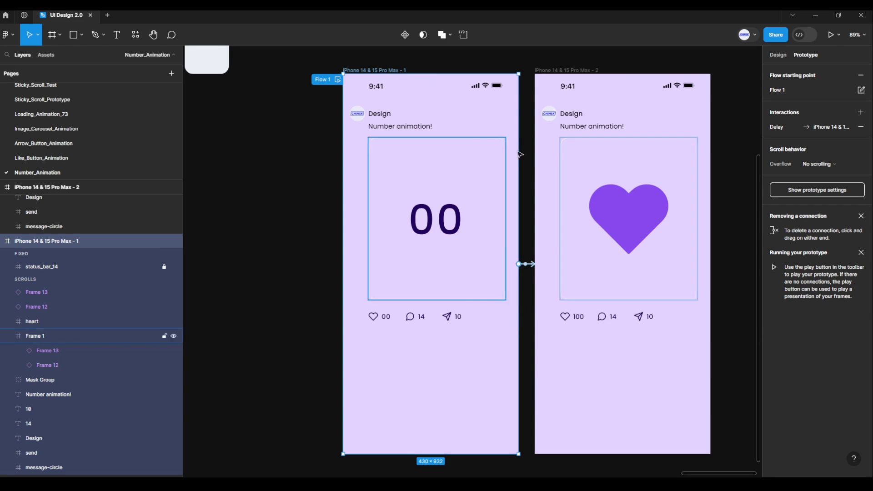
- Present the prototype in a new preview tab
click(829, 36)
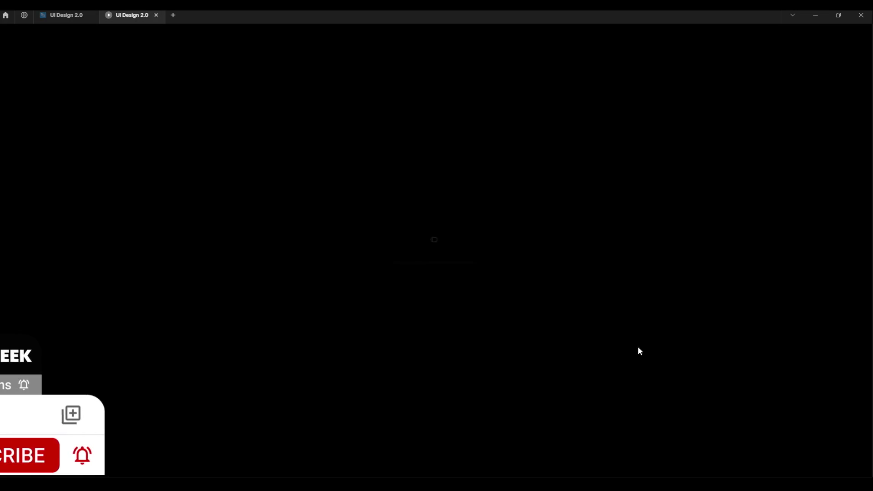